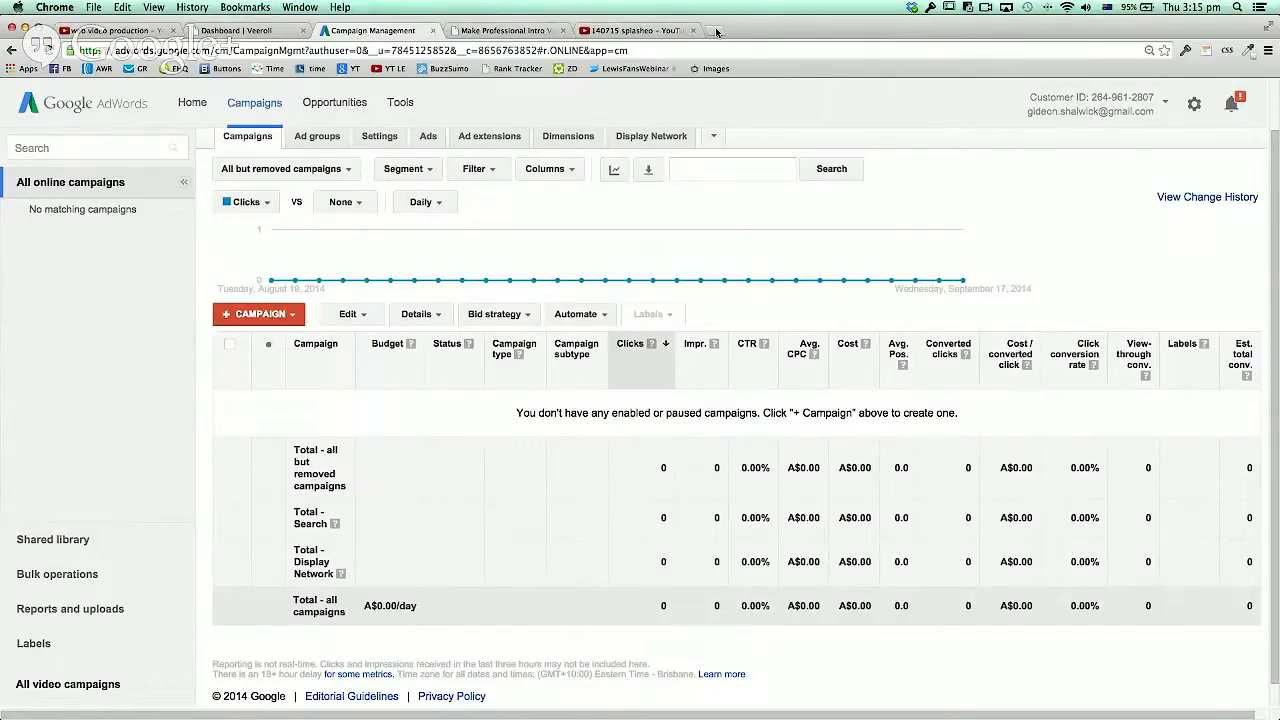
Open the overview of all video campaigns
scroll(161, 615, "down", 1)
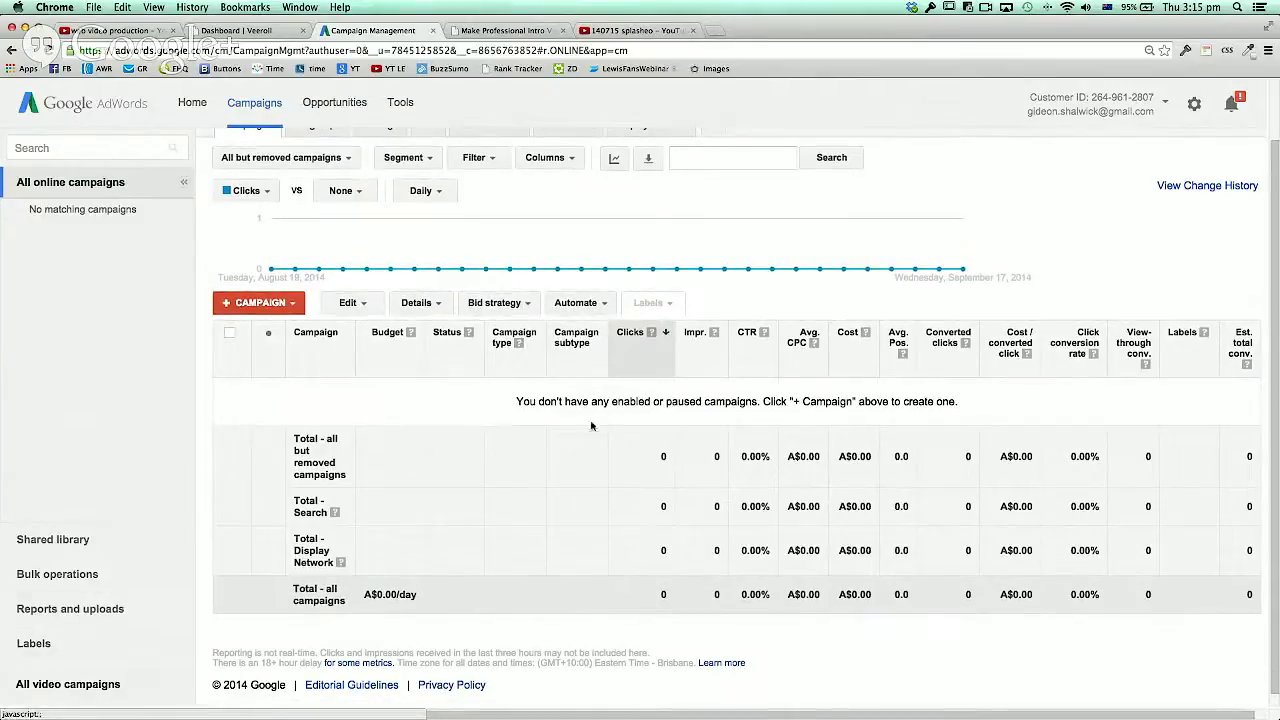
scroll(361, 447, "up", 1)
scroll(361, 447, "up", 2)
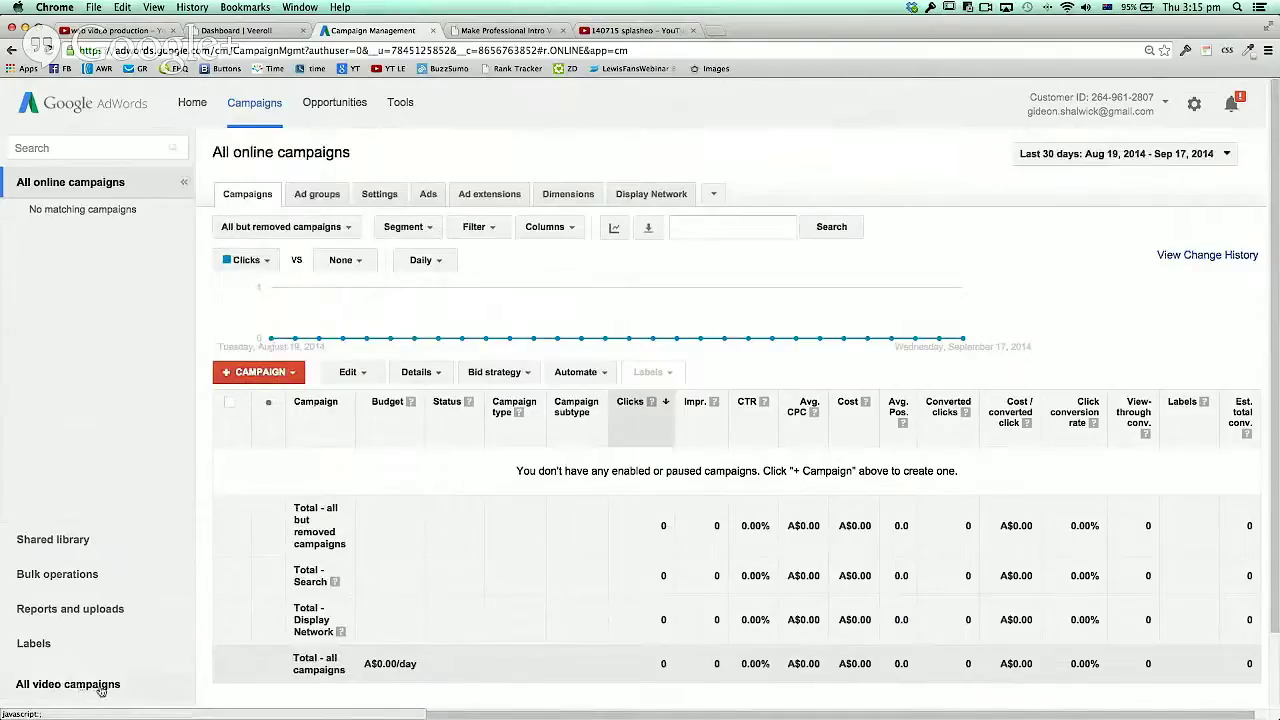
left_click(89, 688)
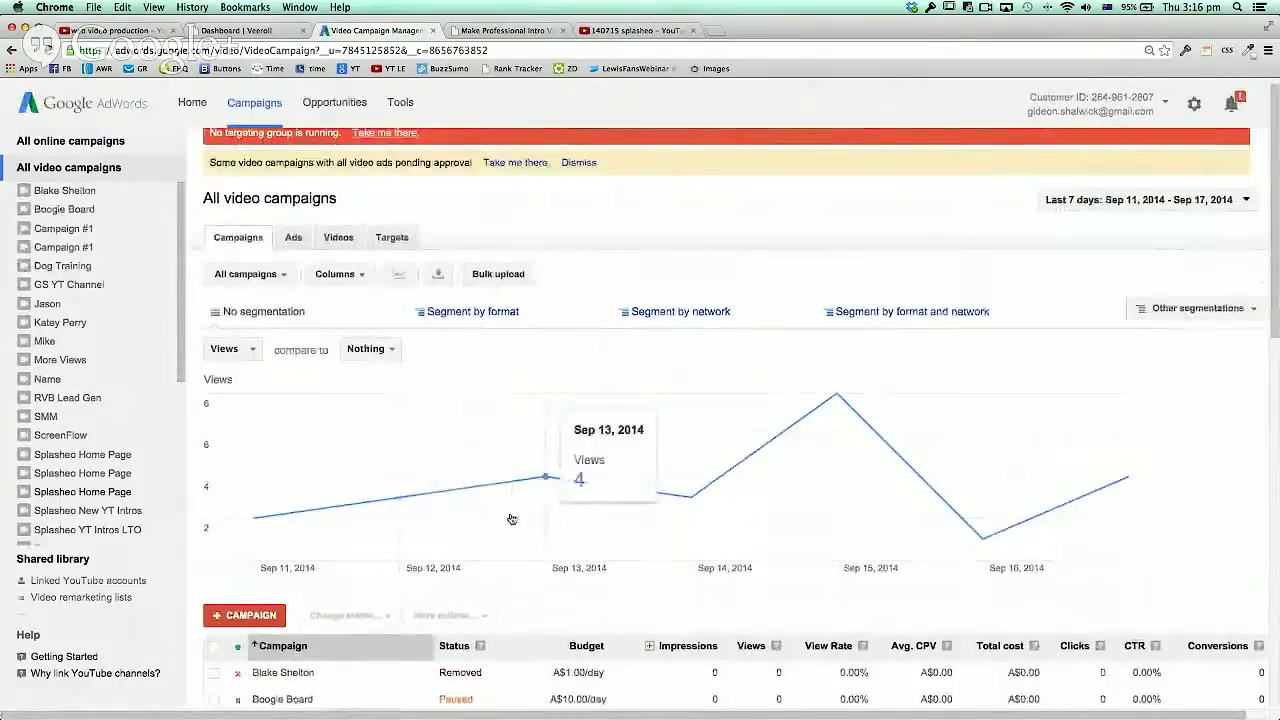
Start creating a new video campaign from the video campaigns overview
scroll(509, 517, "down", 1)
scroll(485, 519, "down", 4)
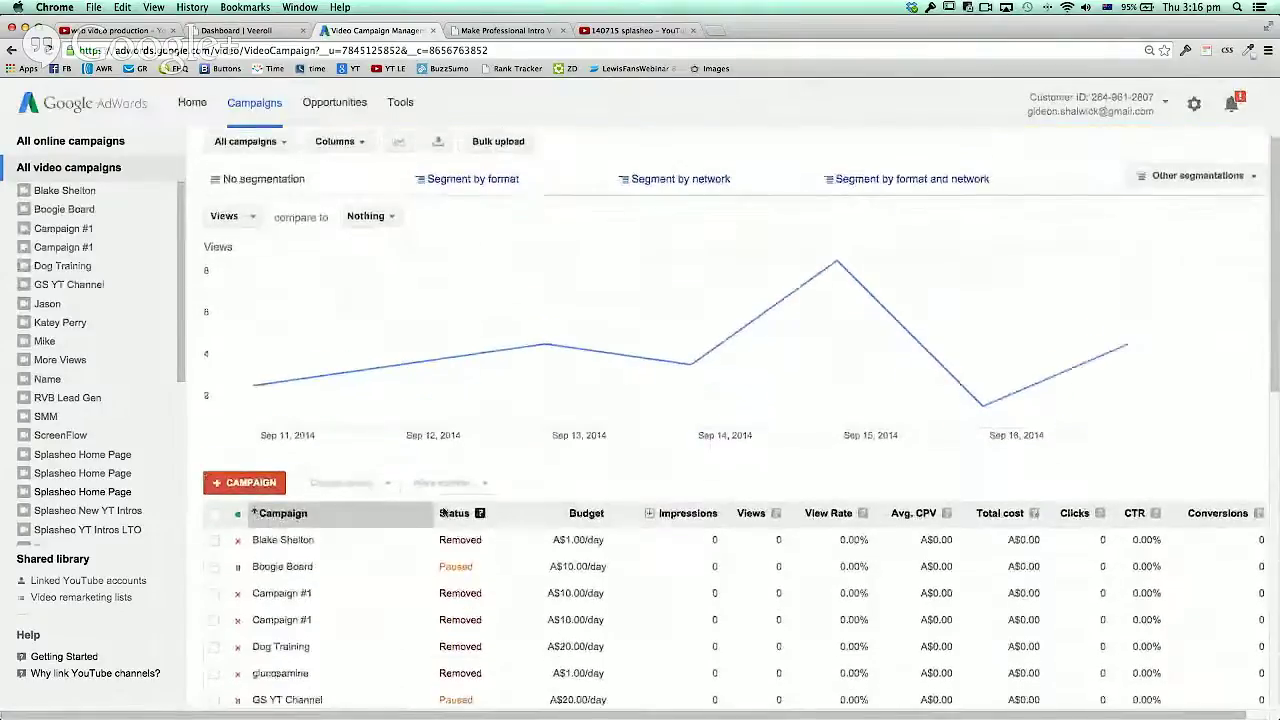
scroll(400, 509, "up", 3)
scroll(400, 509, "up", 1)
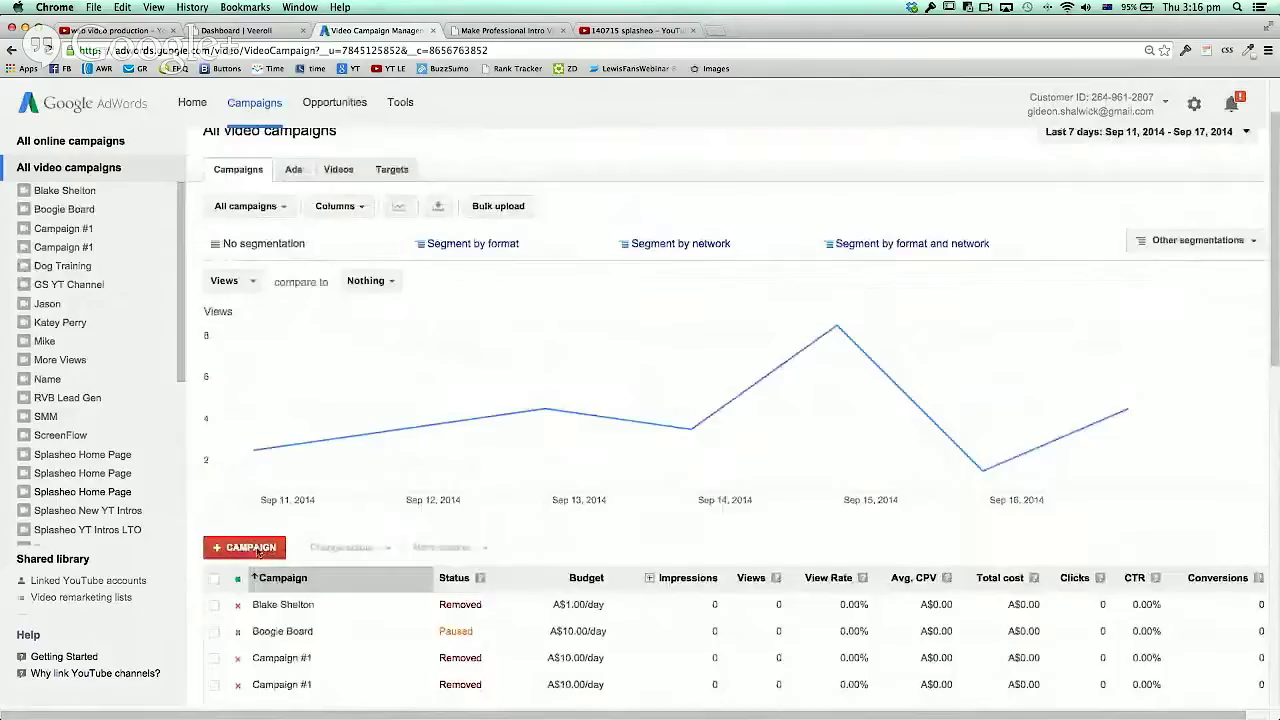
left_click(249, 549)
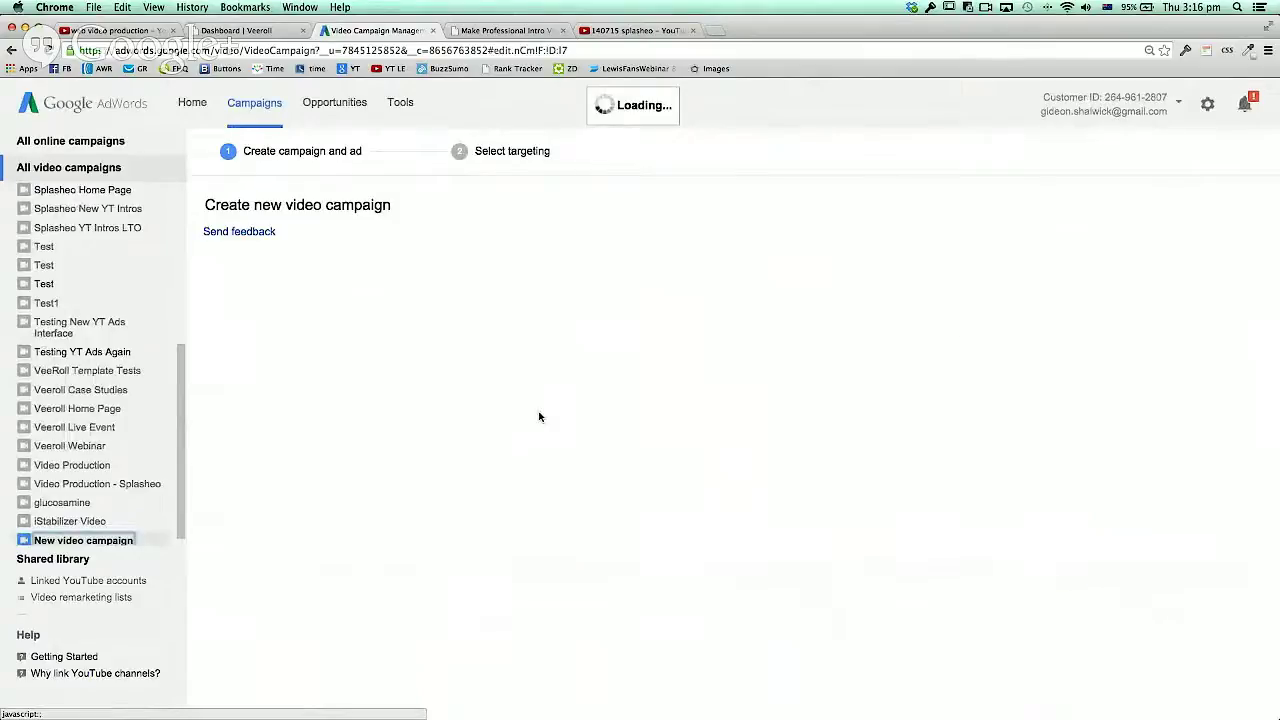
Name the new video campaign Splasheo Home Page and set its budget to A$10 per day
triple_click(357, 327)
type("Splasheo Home Page")
left_click(353, 367)
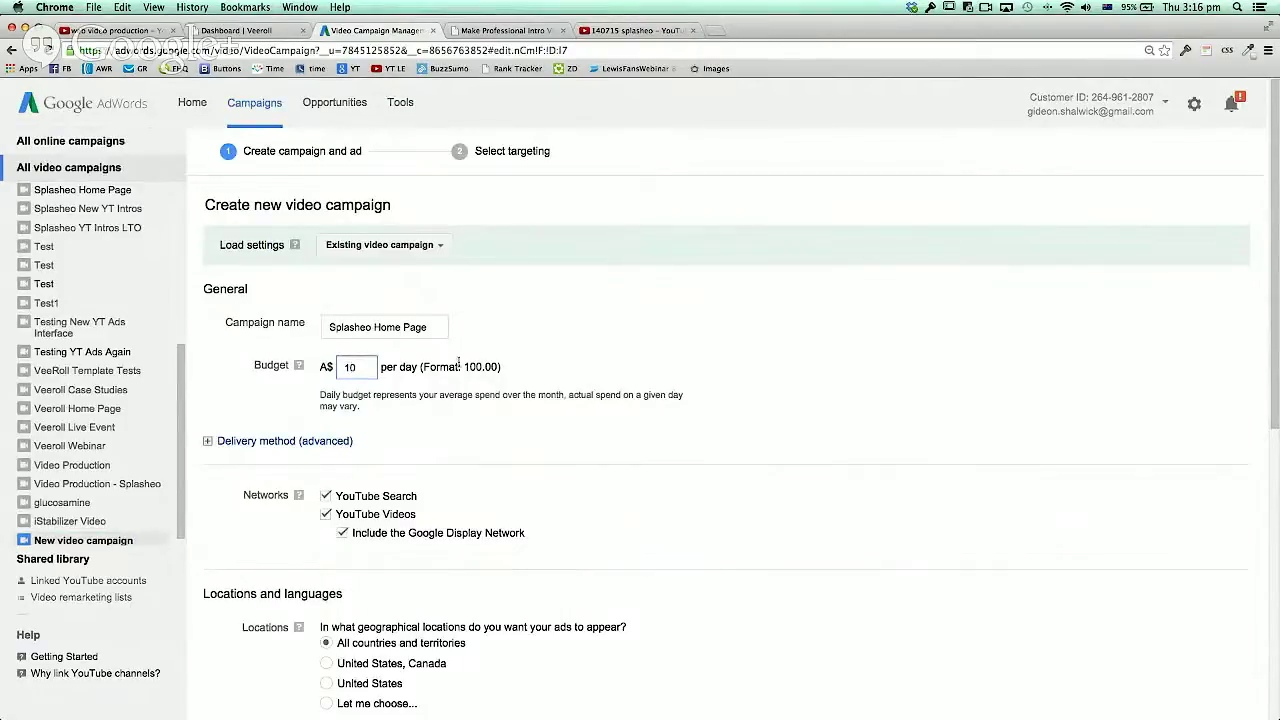
Expand the advanced delivery settings and set the delivery method to Accelerated
scroll(458, 394, "down", 1)
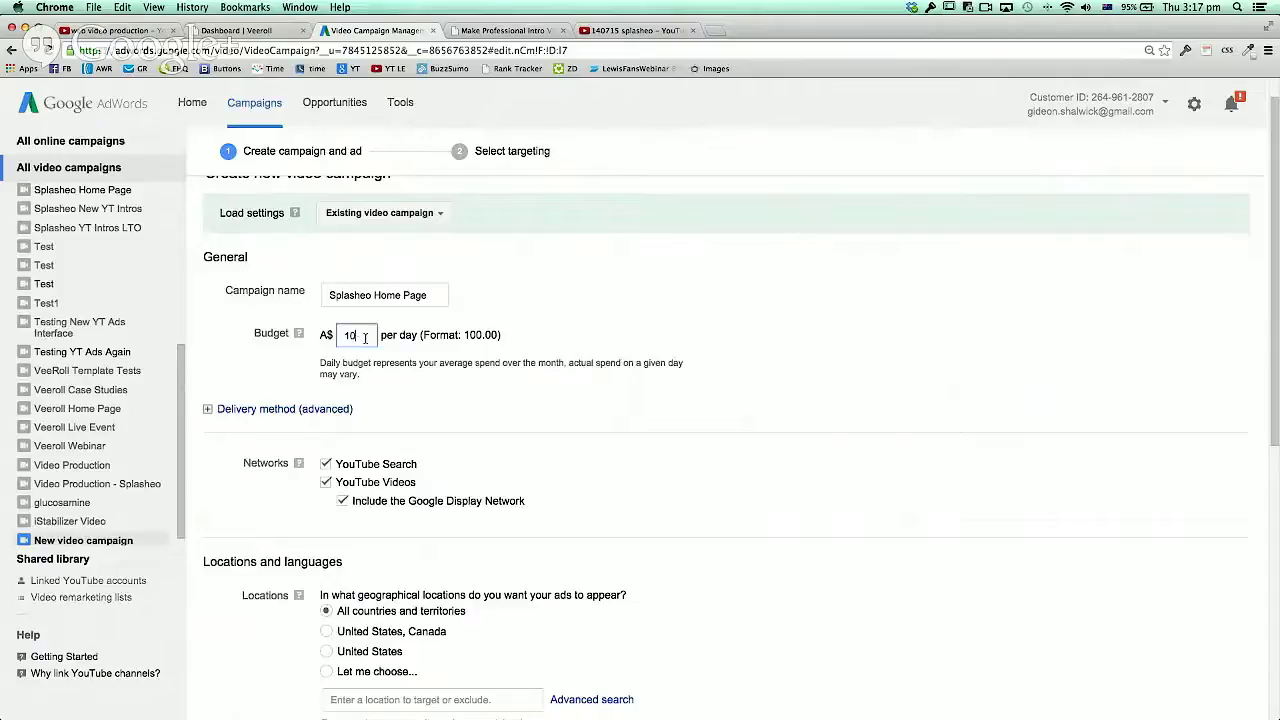
scroll(495, 459, "down", 3)
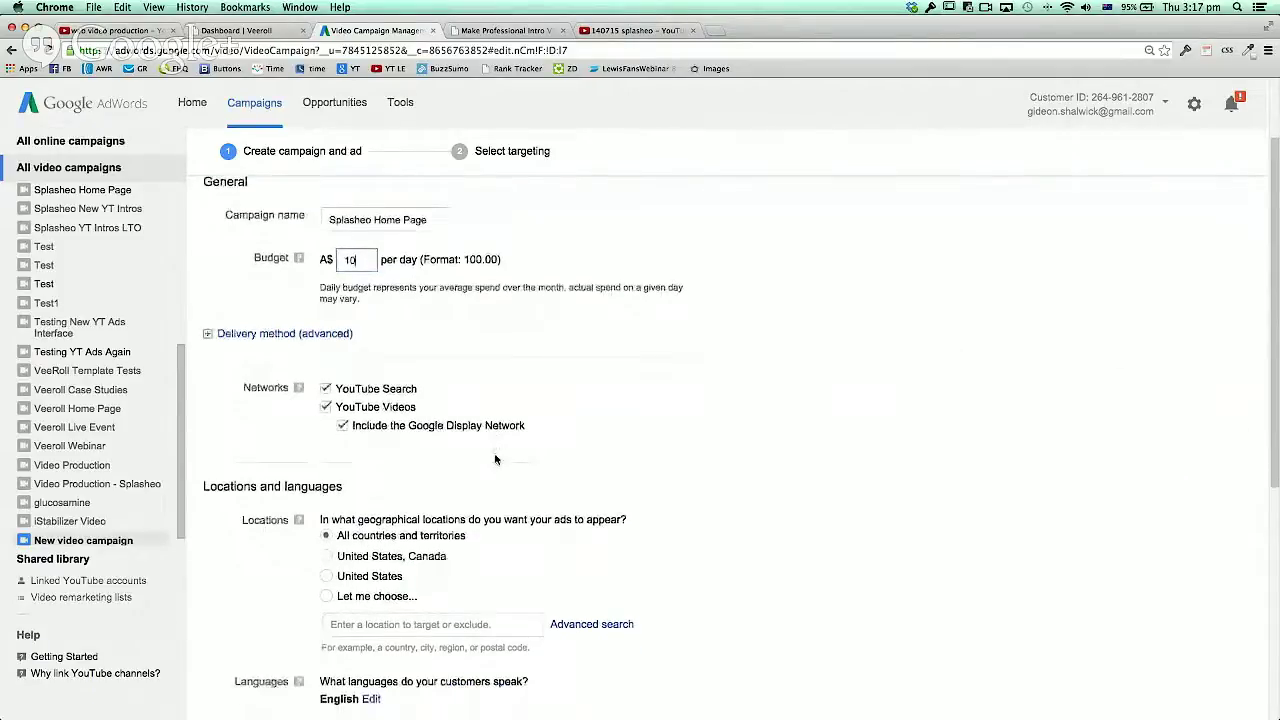
left_click(240, 337)
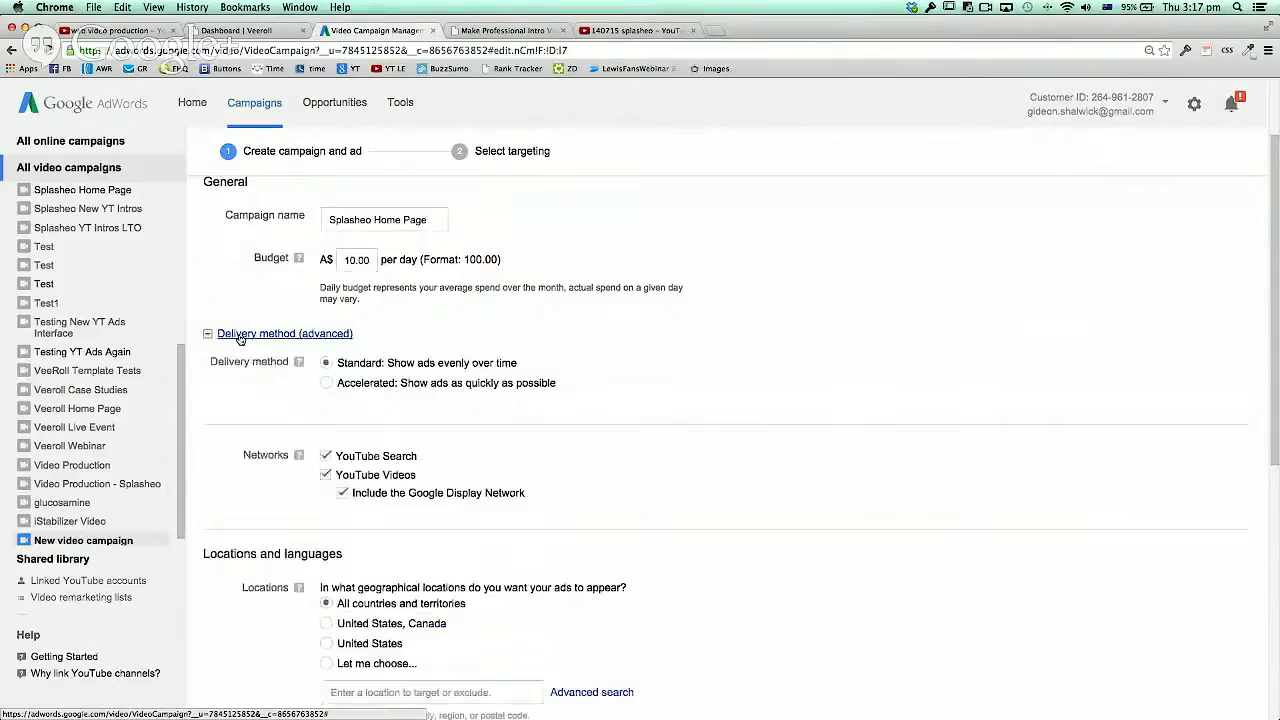
left_click(326, 383)
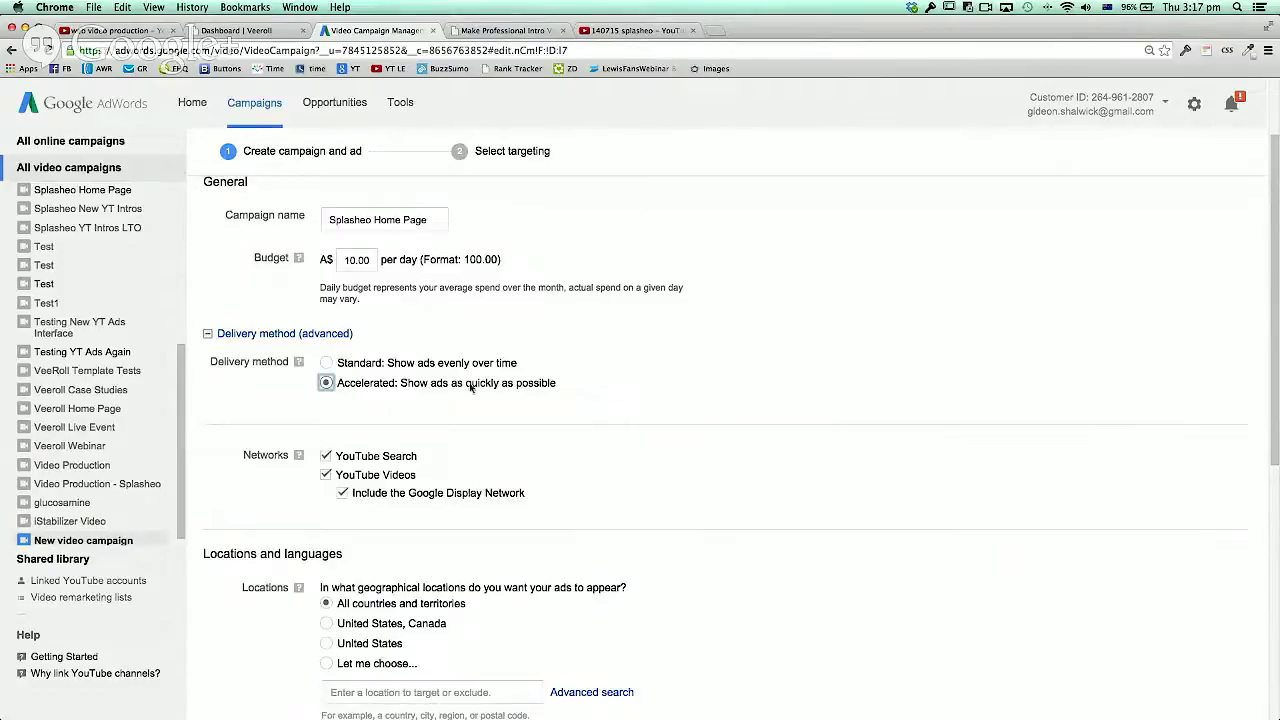
Restrict the campaign's networks to YouTube Videos by excluding YouTube Search and the Google Display Network
scroll(586, 443, "down", 2)
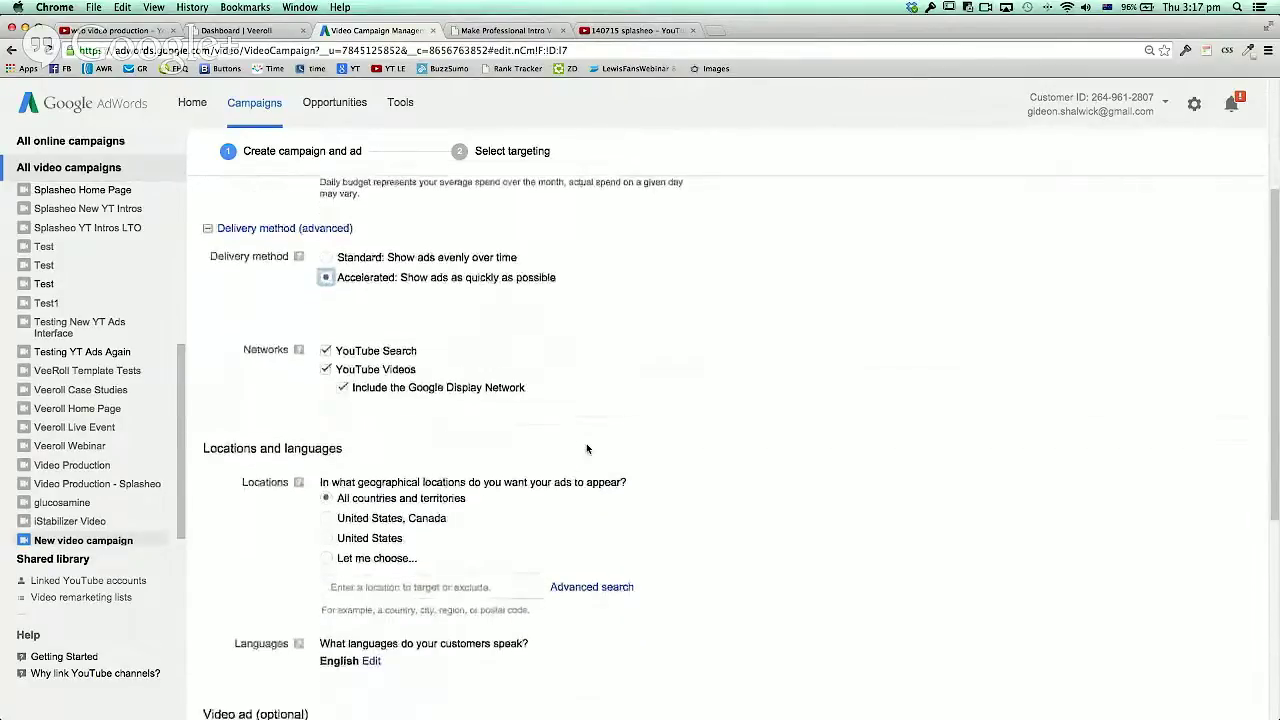
left_click(327, 351)
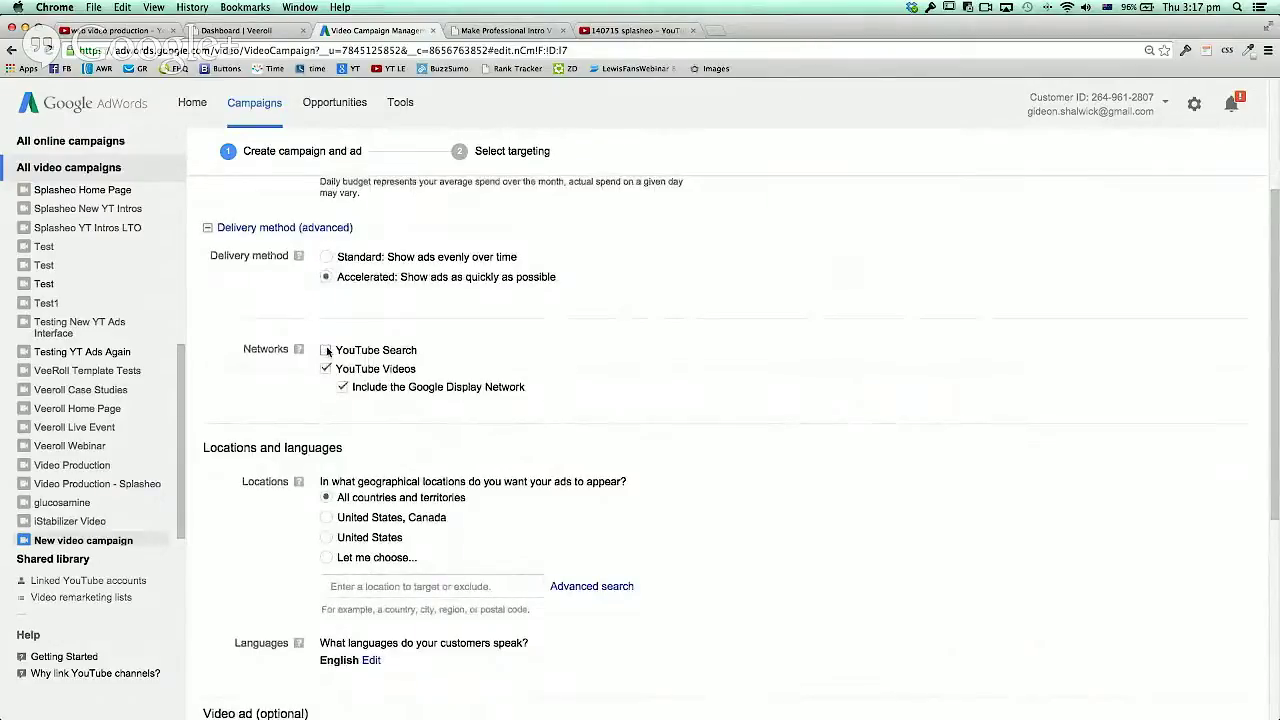
left_click(343, 387)
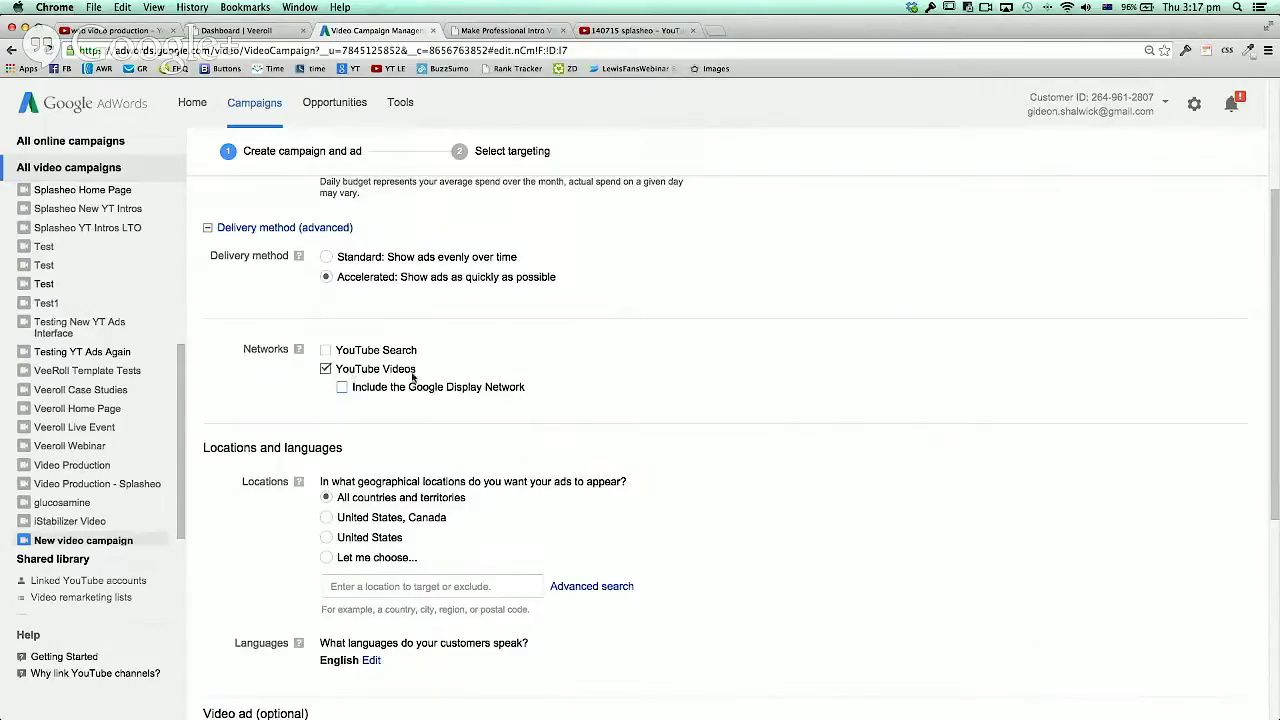
Choose custom geographical targeting and add the United Kingdom and the United States as targeted locations
scroll(484, 384, "down", 3)
scroll(484, 384, "down", 1)
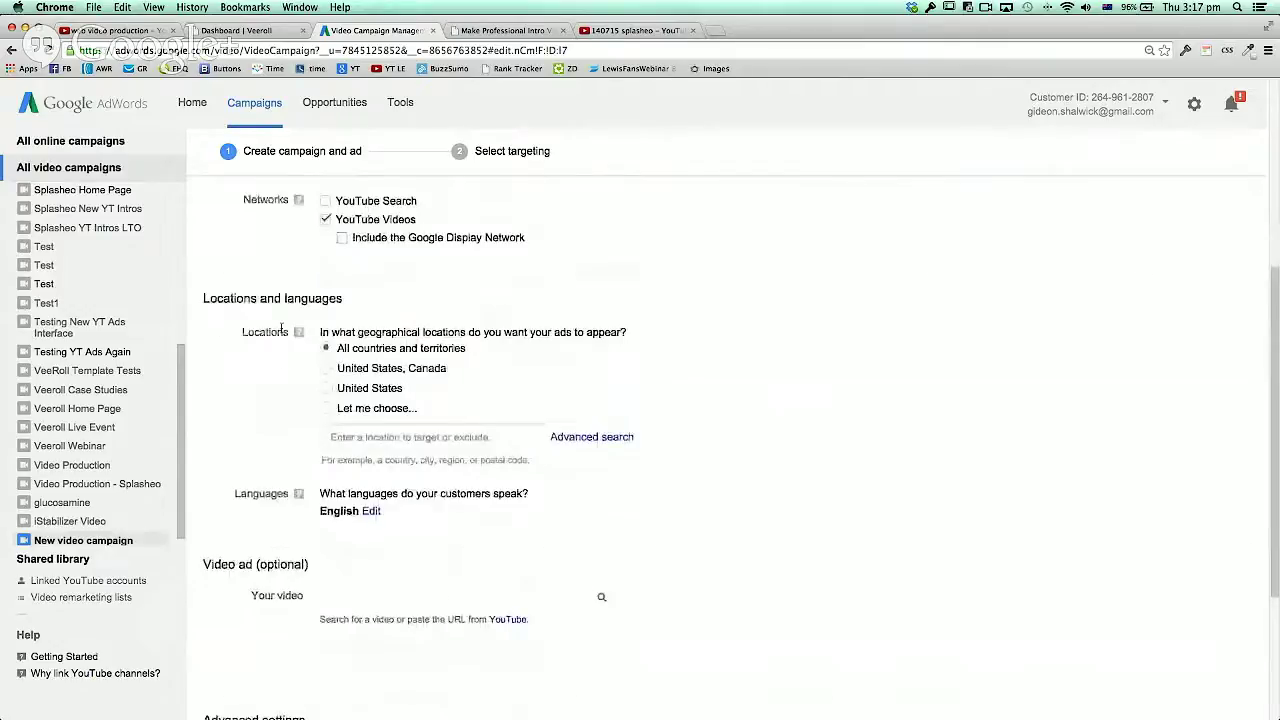
left_click(335, 437)
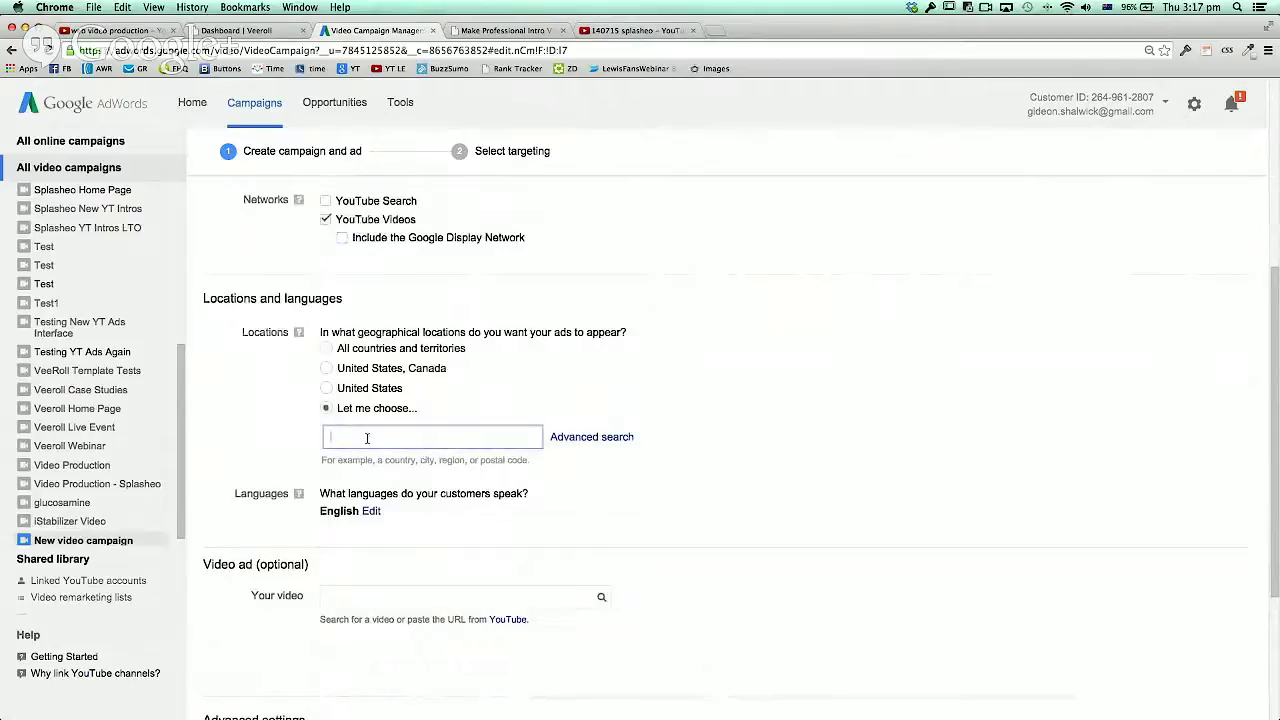
type("Unit")
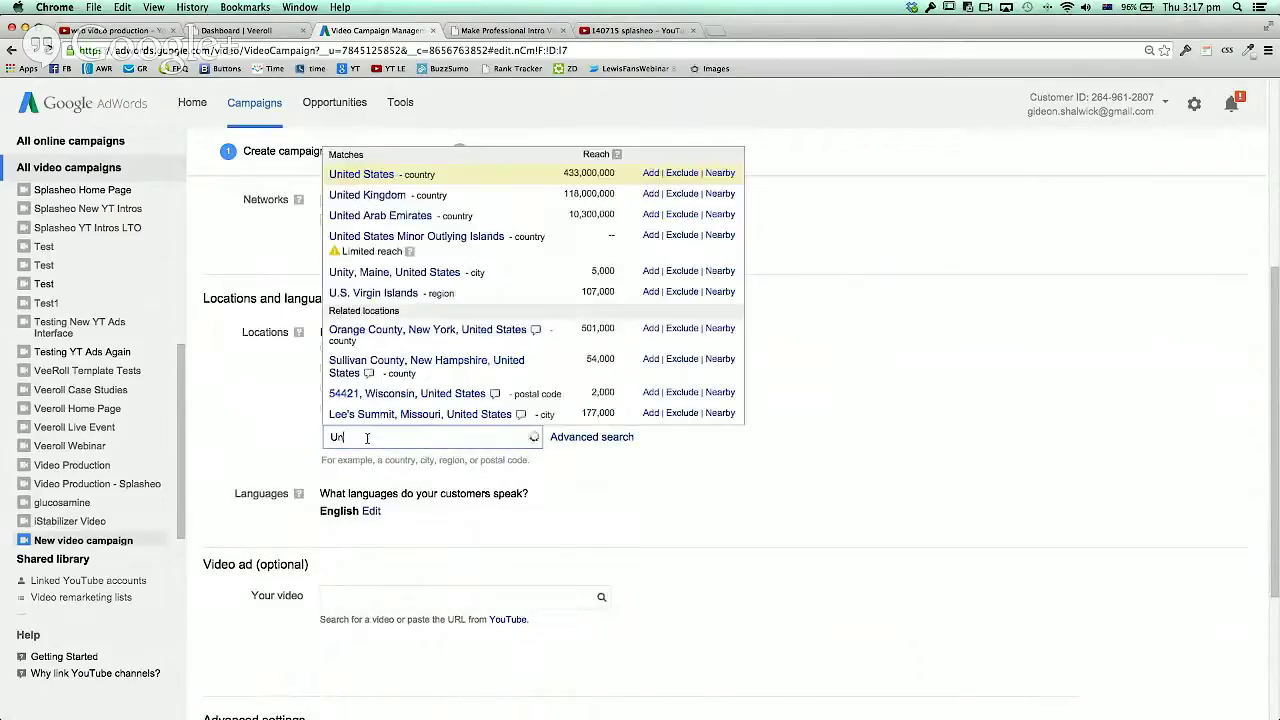
key("BackSpace")
key("BackSpace")
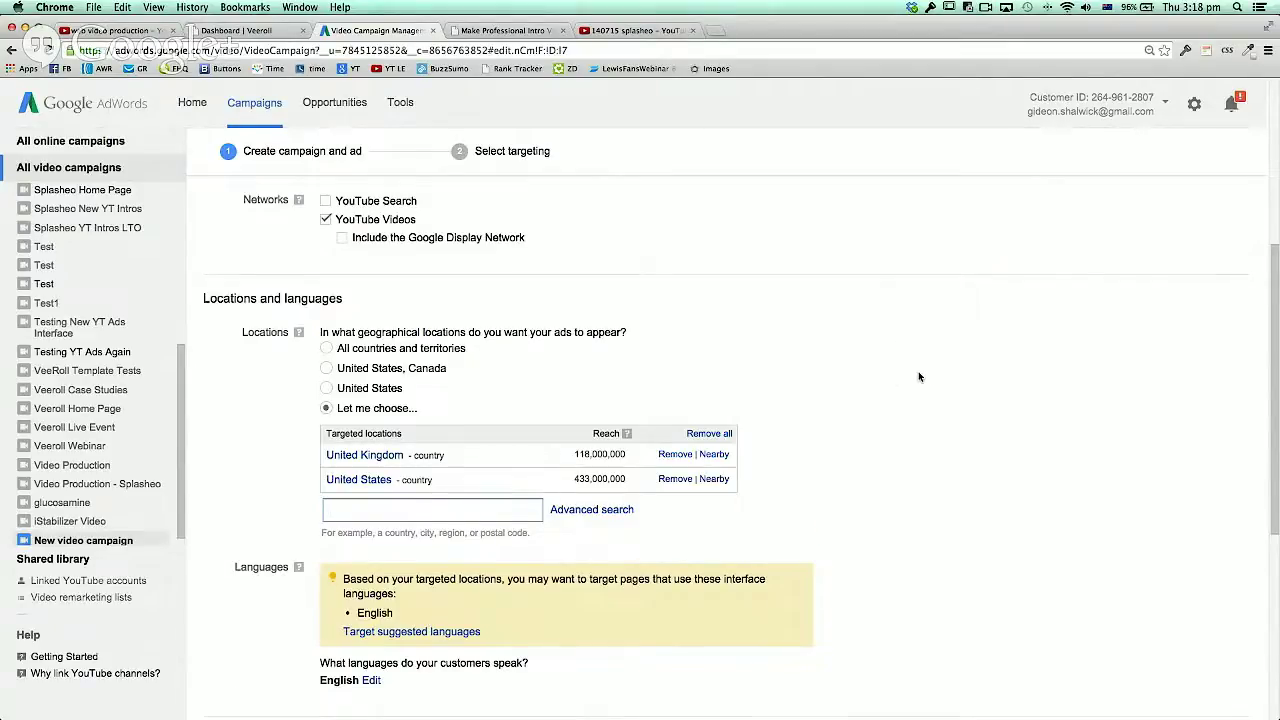
Review the targeted locations, the language settings and the optional video ad section of the campaign form
scroll(801, 431, "down", 1)
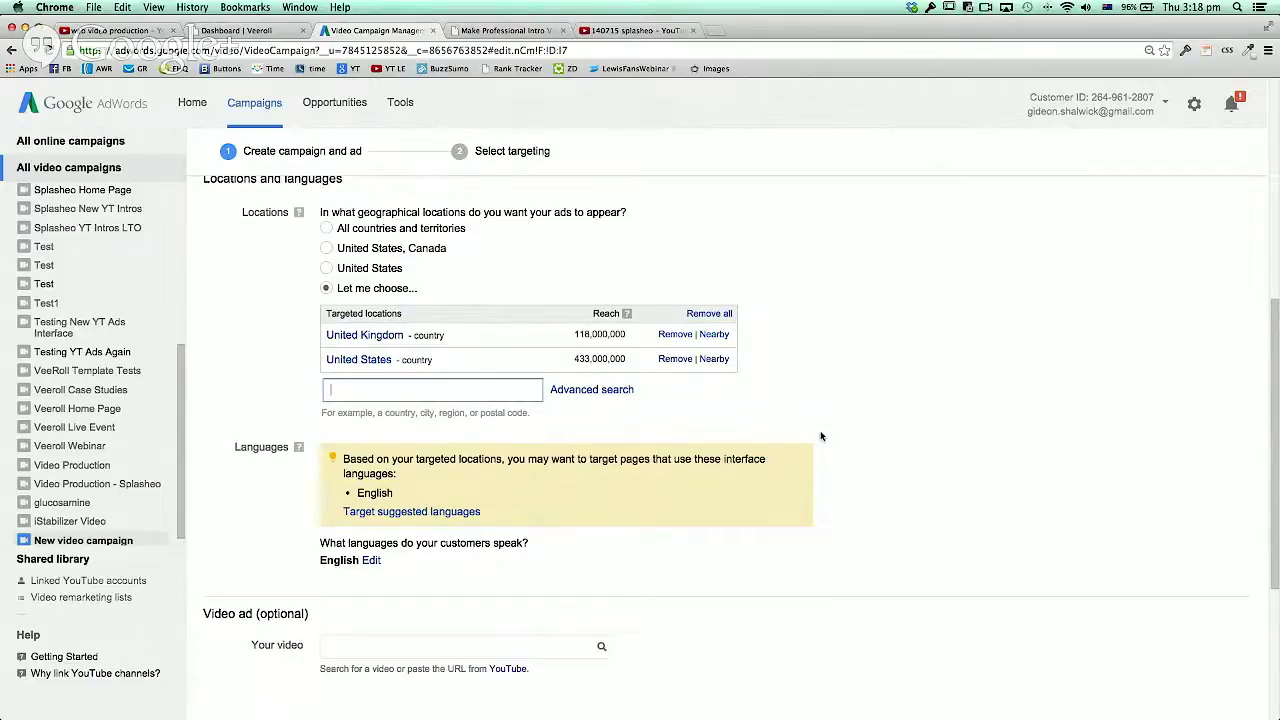
scroll(820, 430, "down", 2)
scroll(820, 435, "down", 1)
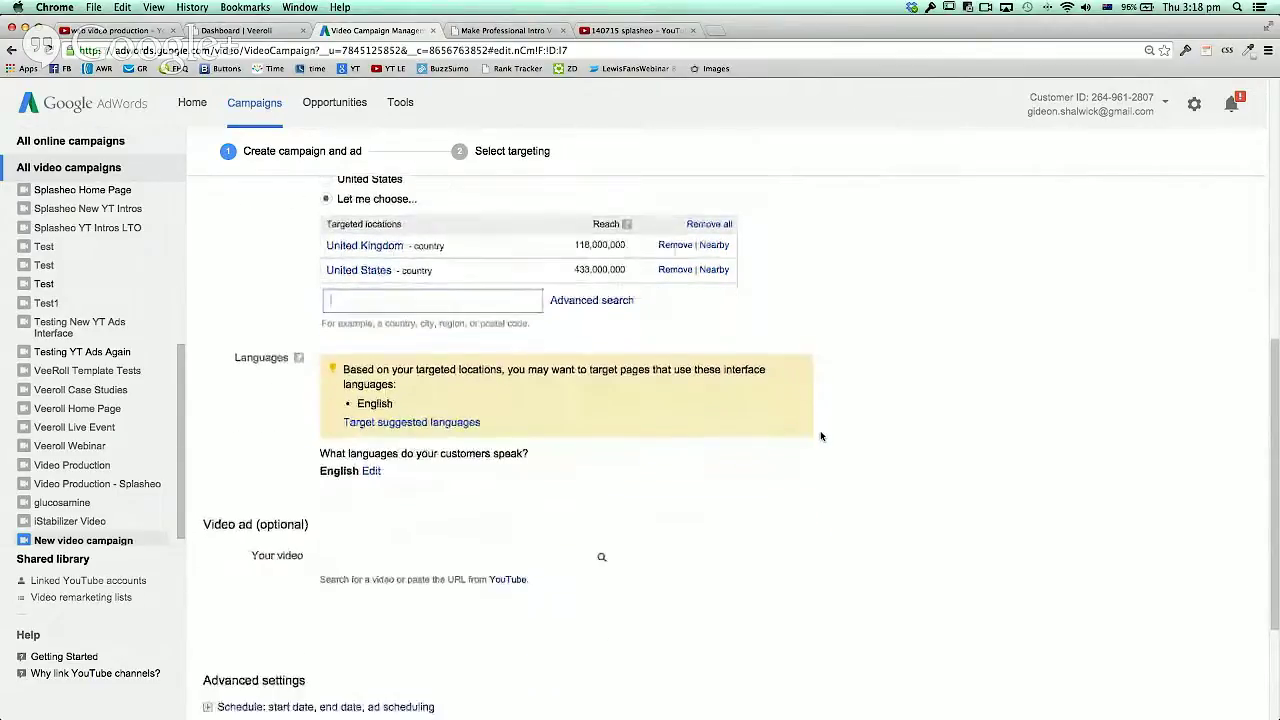
scroll(820, 435, "up", 2)
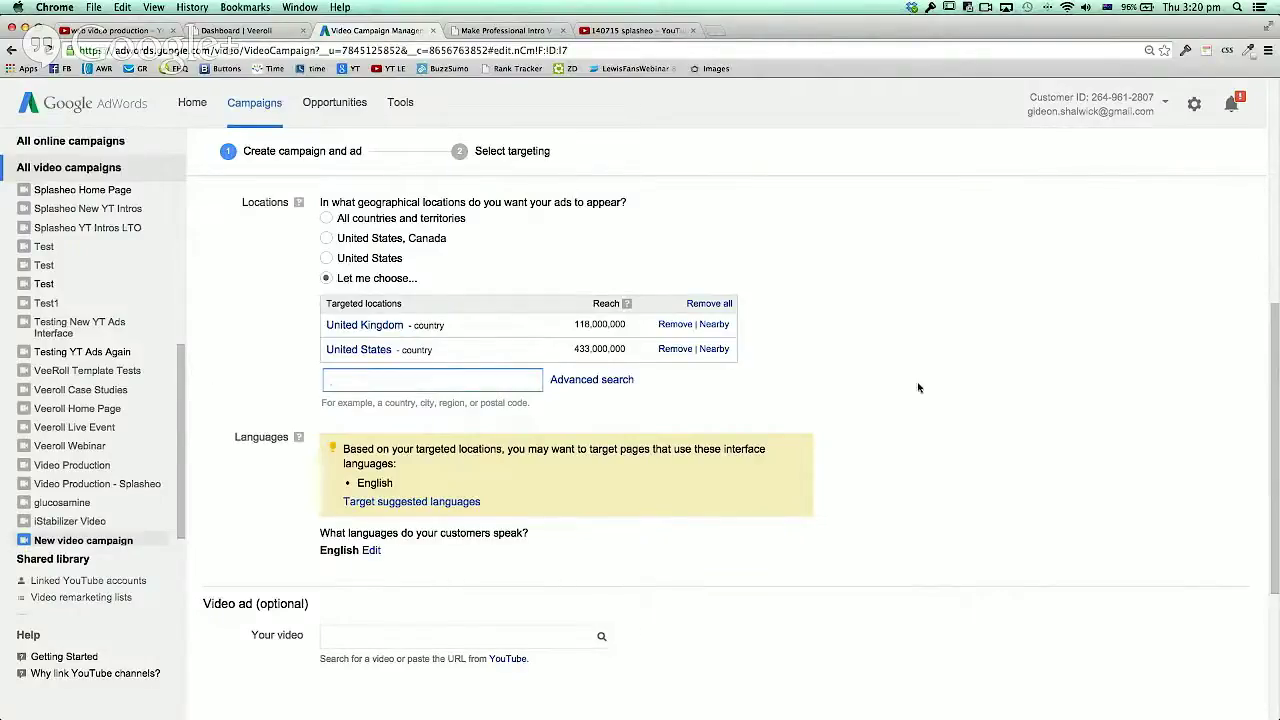
scroll(916, 387, "down", 3)
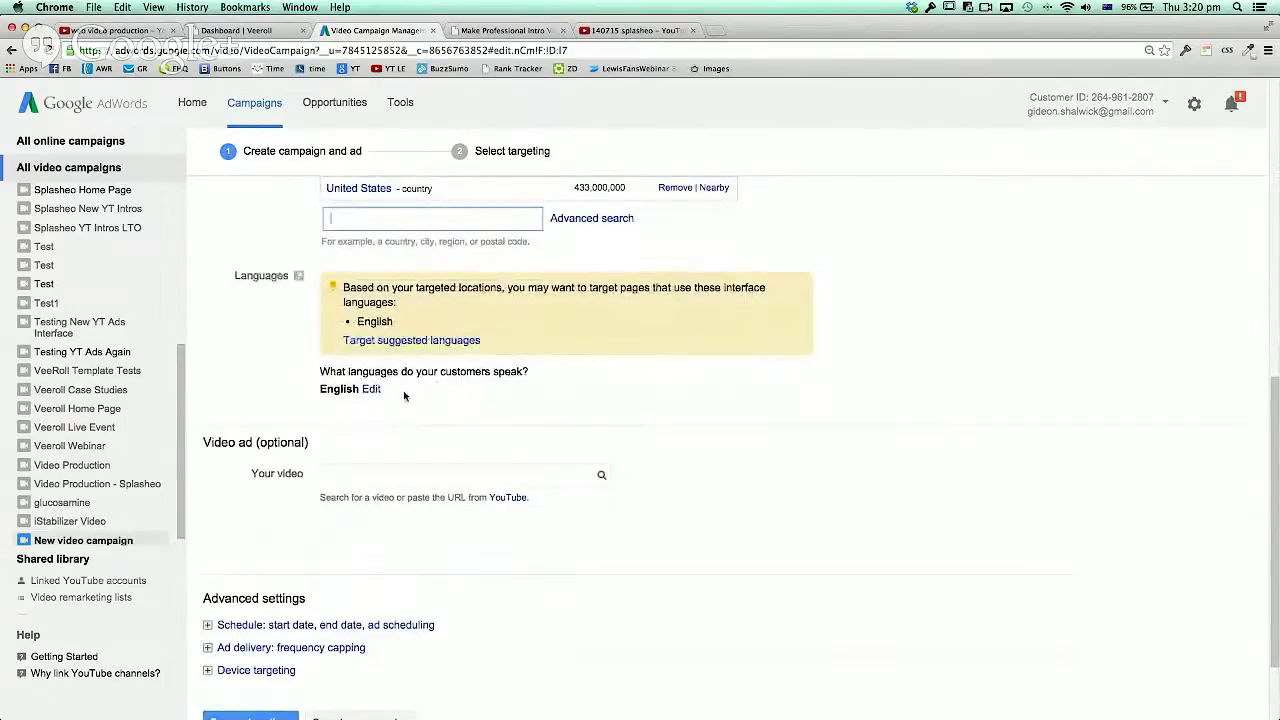
scroll(405, 396, "down", 1)
scroll(405, 396, "down", 4)
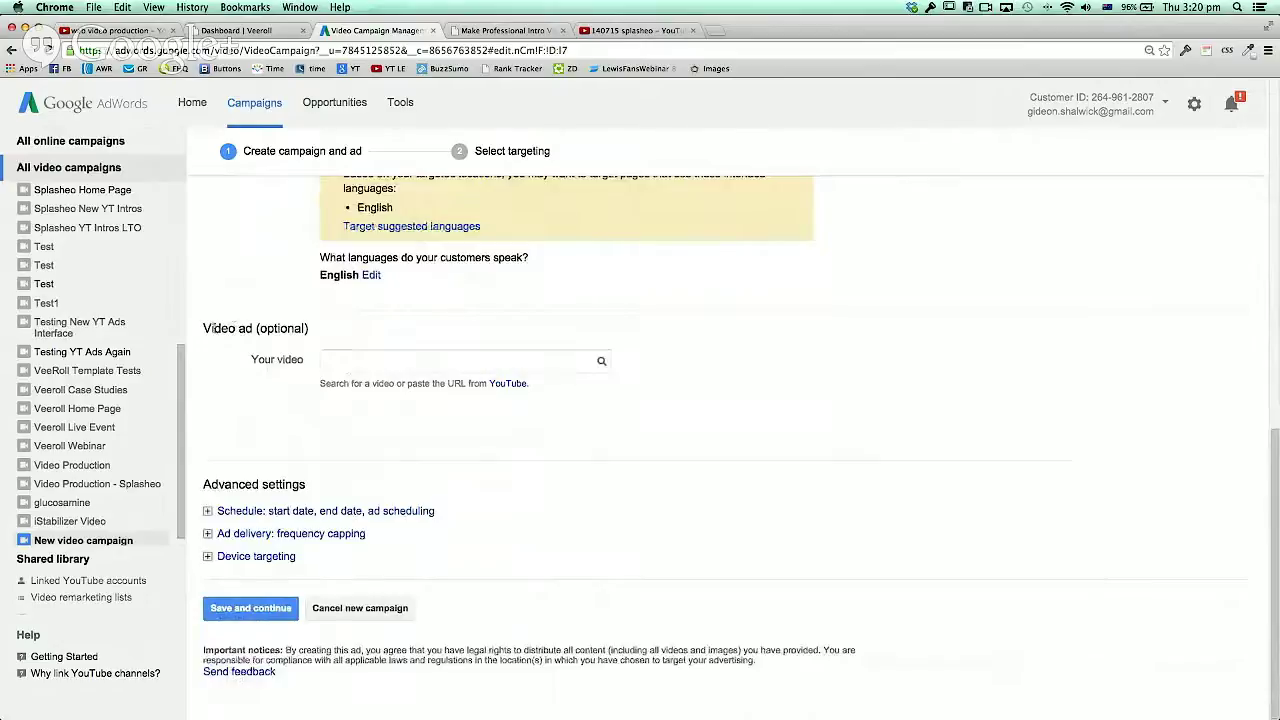
left_click_drag(204, 327, 312, 330)
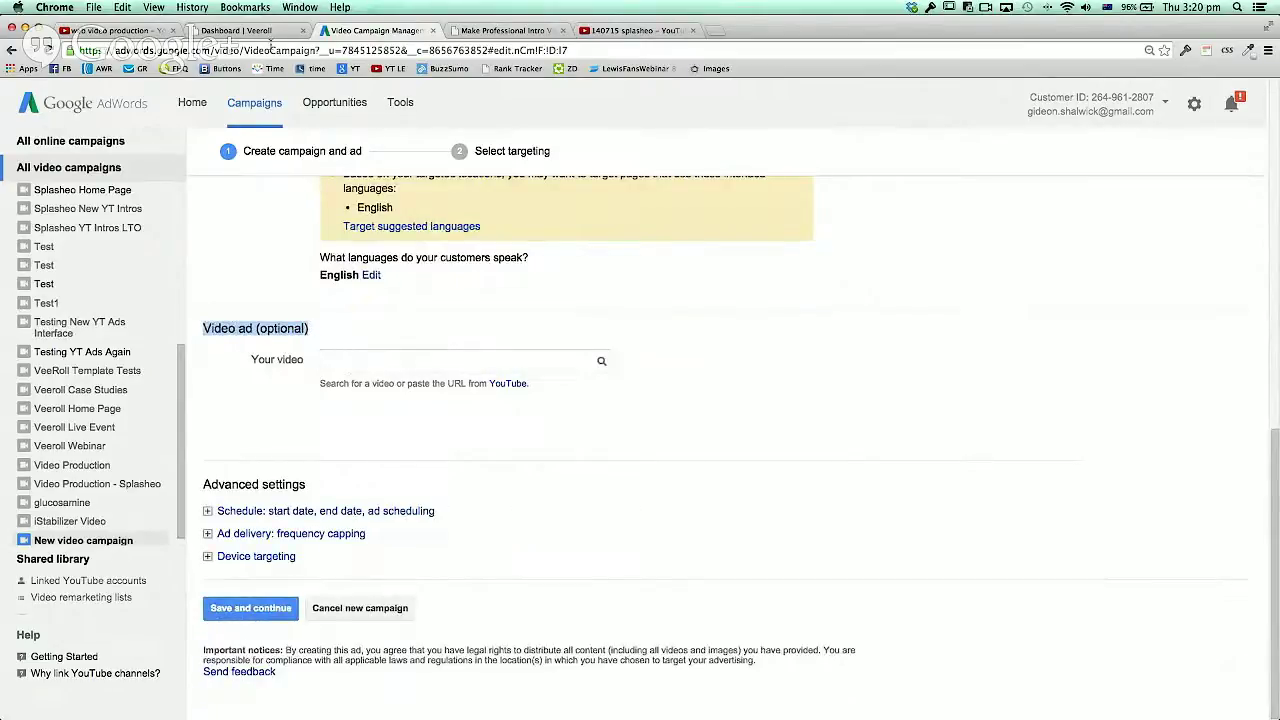
Switch to the Veeroll dashboard and copy the video link of the Splasheo Home Page Ad
left_click(234, 35)
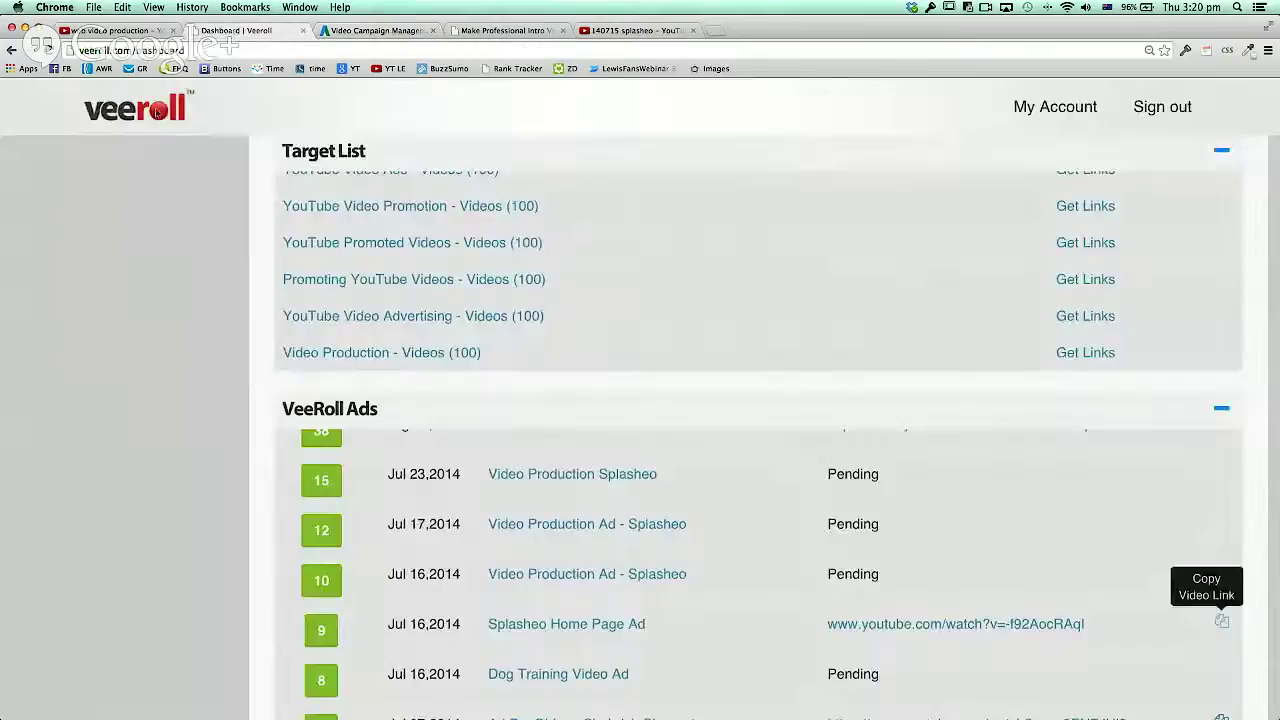
scroll(123, 315, "down", 3)
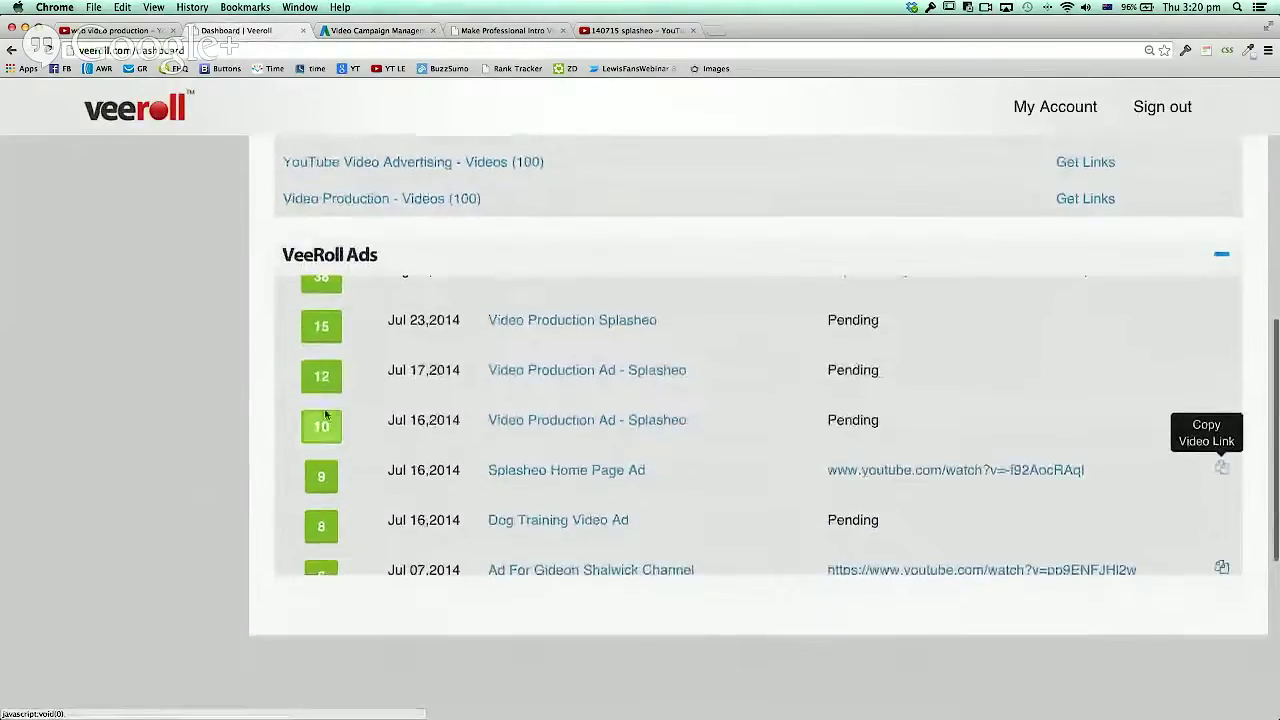
left_click(1222, 469)
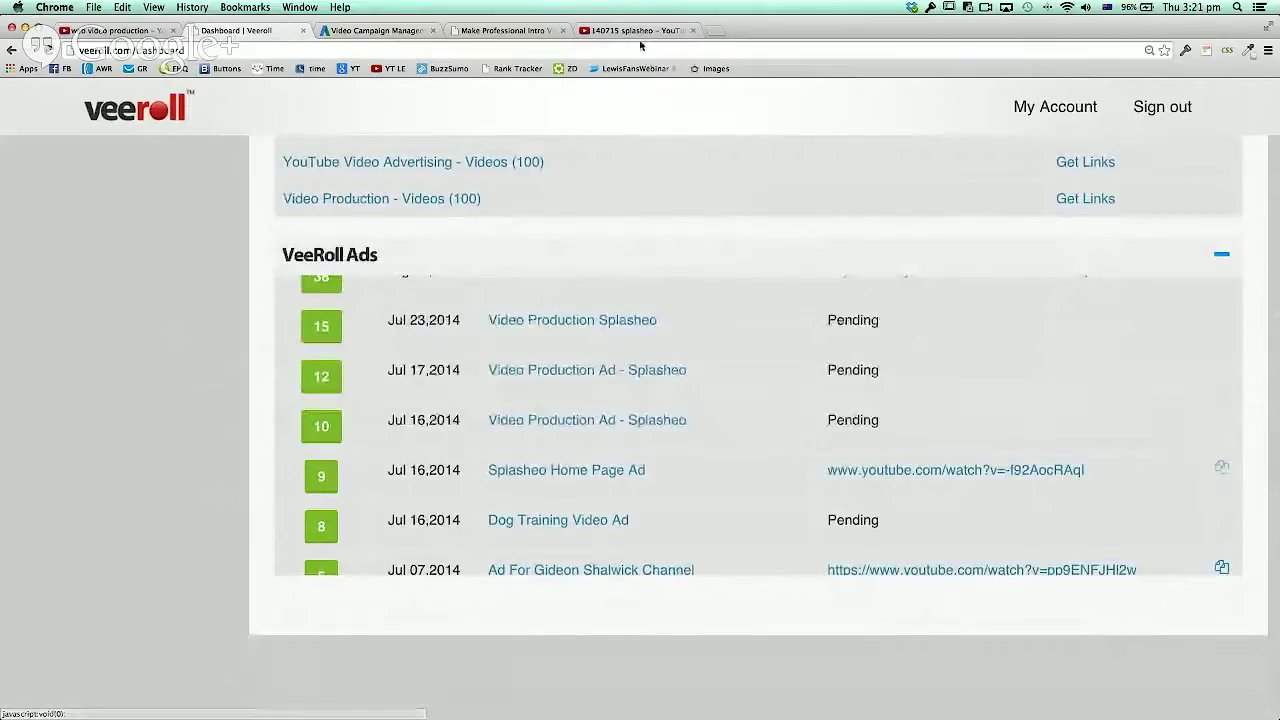
Return to the AdWords campaign form and paste the copied YouTube link as the ad's video
left_click(375, 30)
left_click(342, 362)
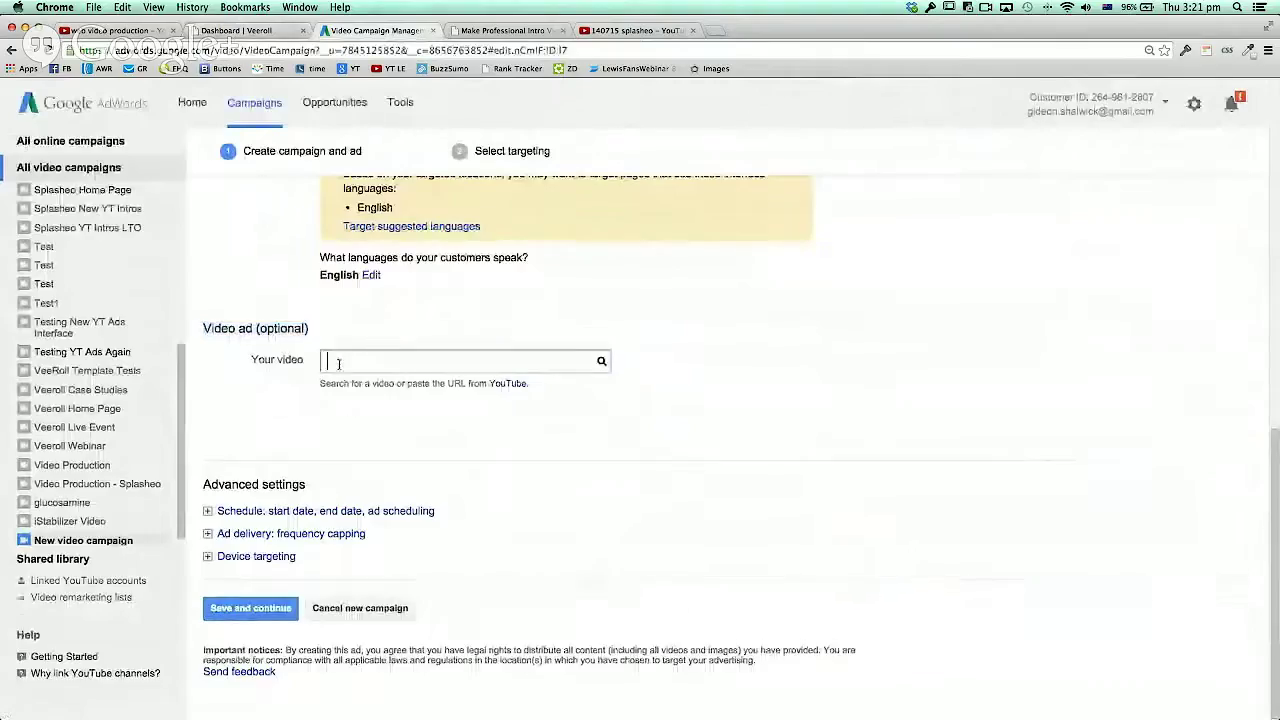
right_click(342, 362)
left_click(366, 425)
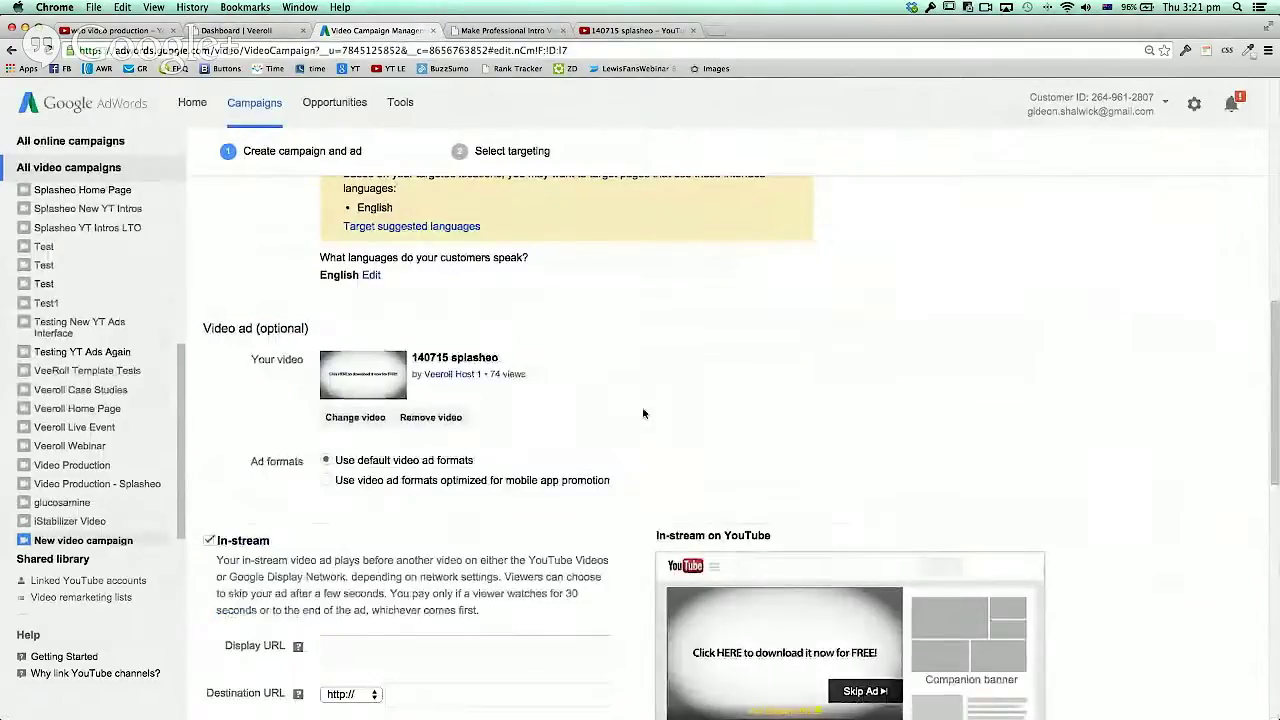
Keep the default video ad formats with In-stream enabled and disable the In-display format
scroll(643, 413, "down", 2)
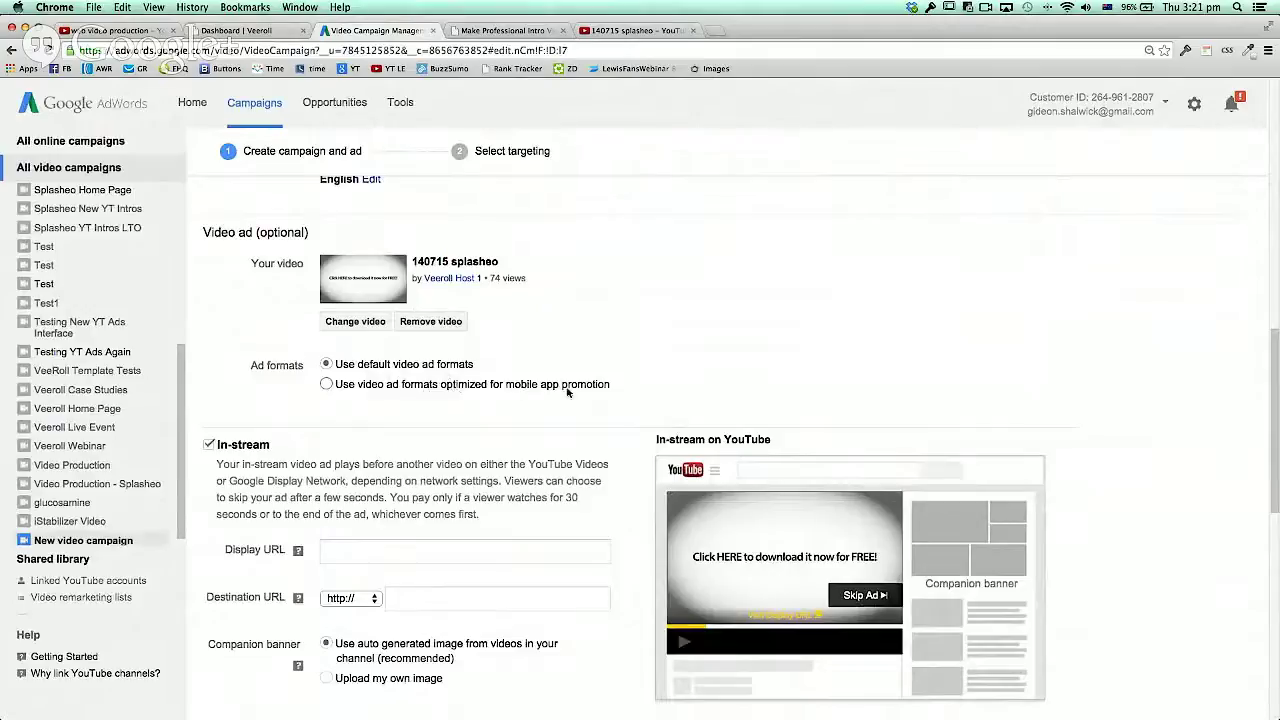
scroll(230, 374, "down", 2)
scroll(230, 374, "down", 2)
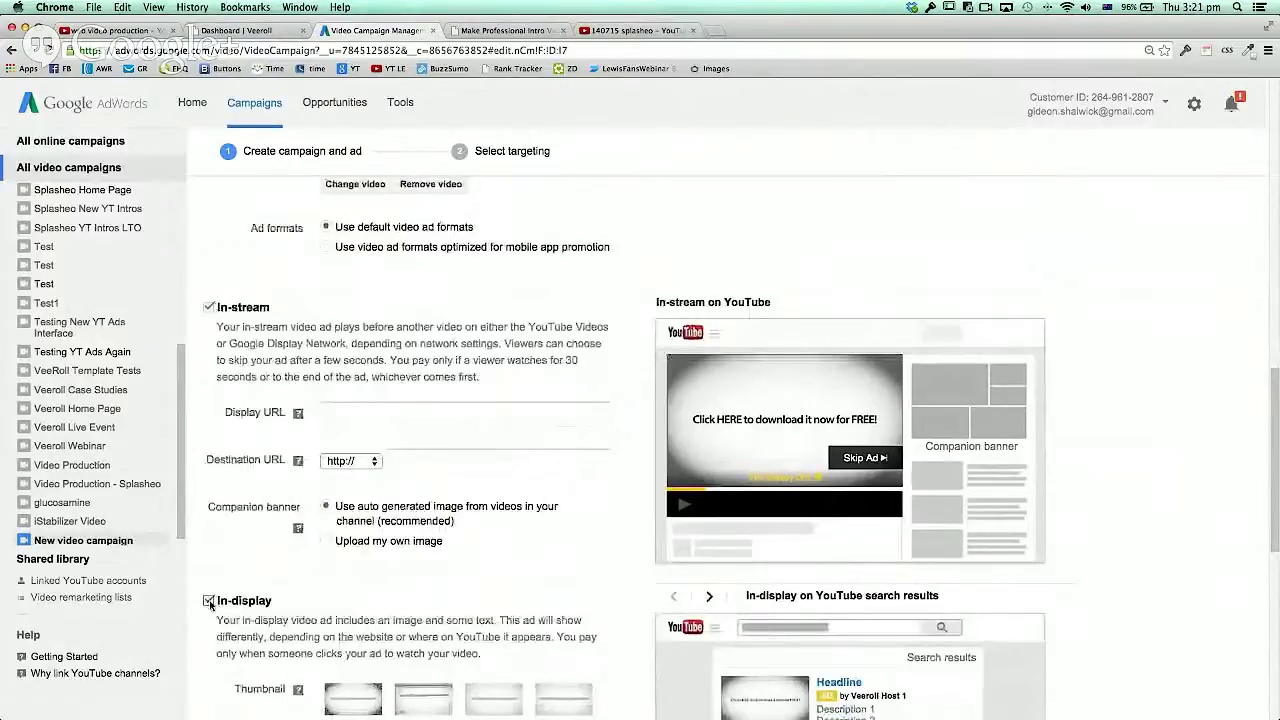
left_click(209, 601)
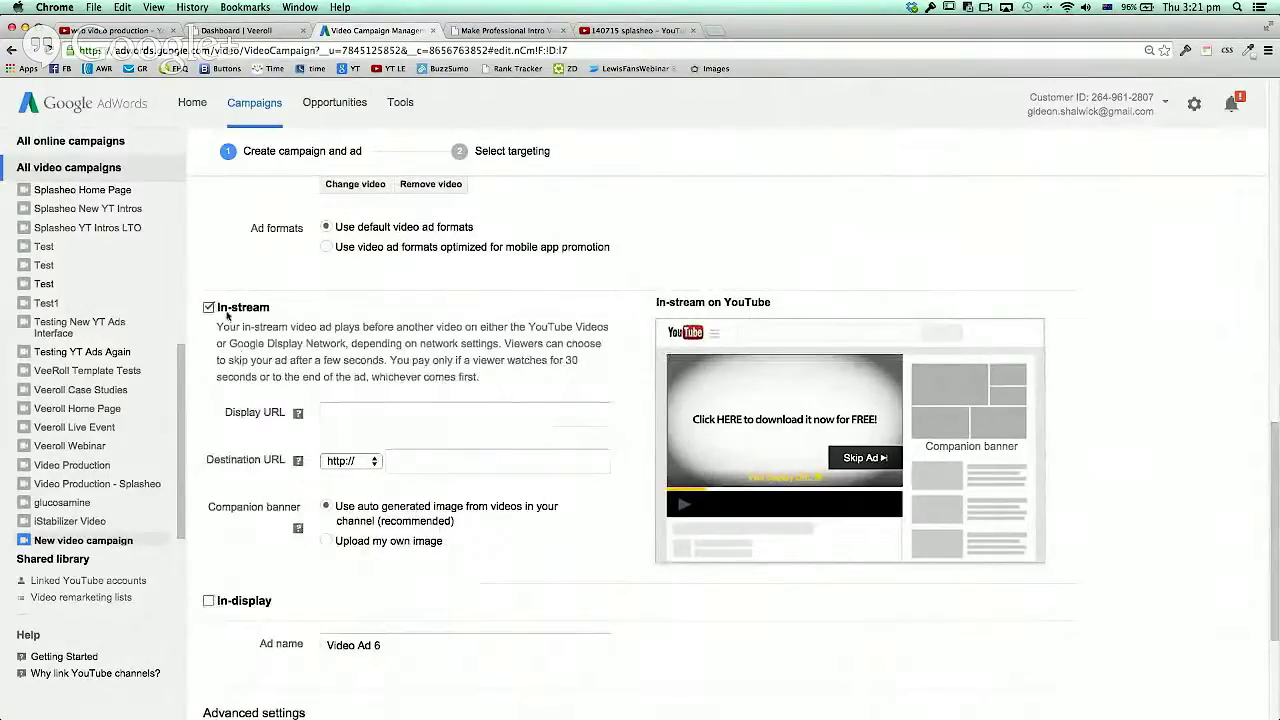
left_click(337, 413)
type("www.splas")
type("hoe")
key("BackSpace")
key("BackSpace")
type("e")
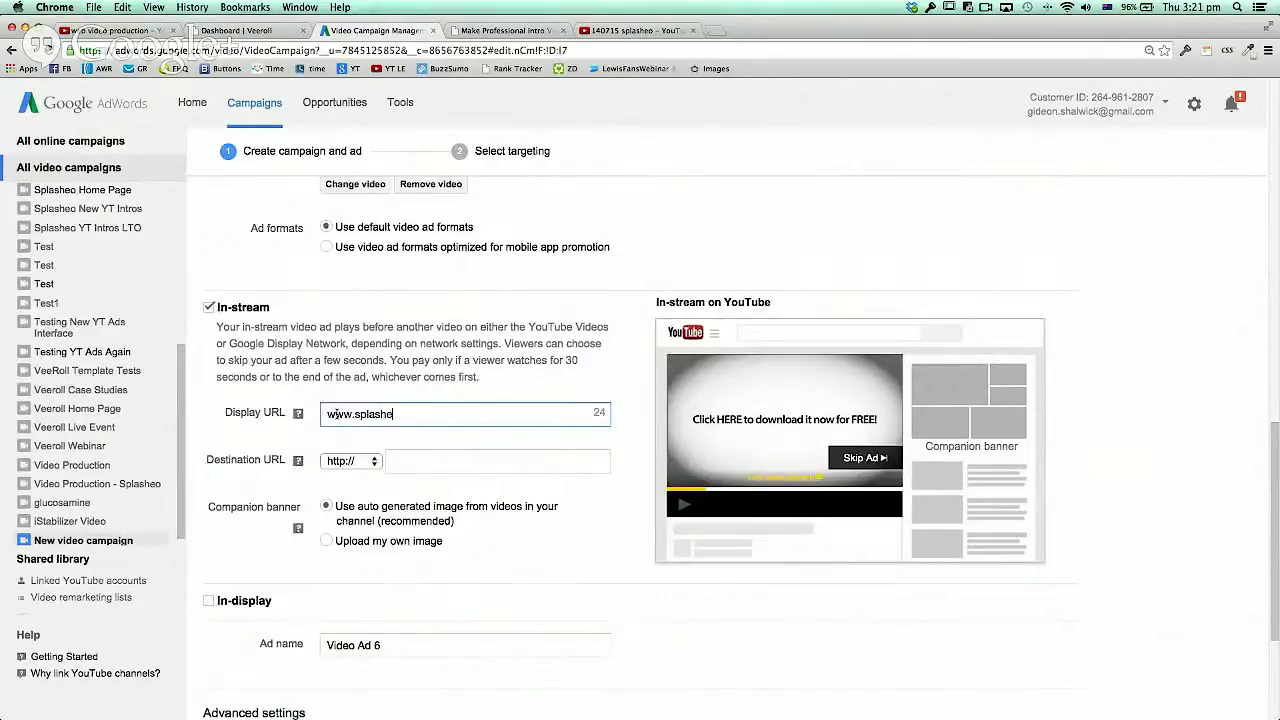
type("o.com")
left_click(409, 459)
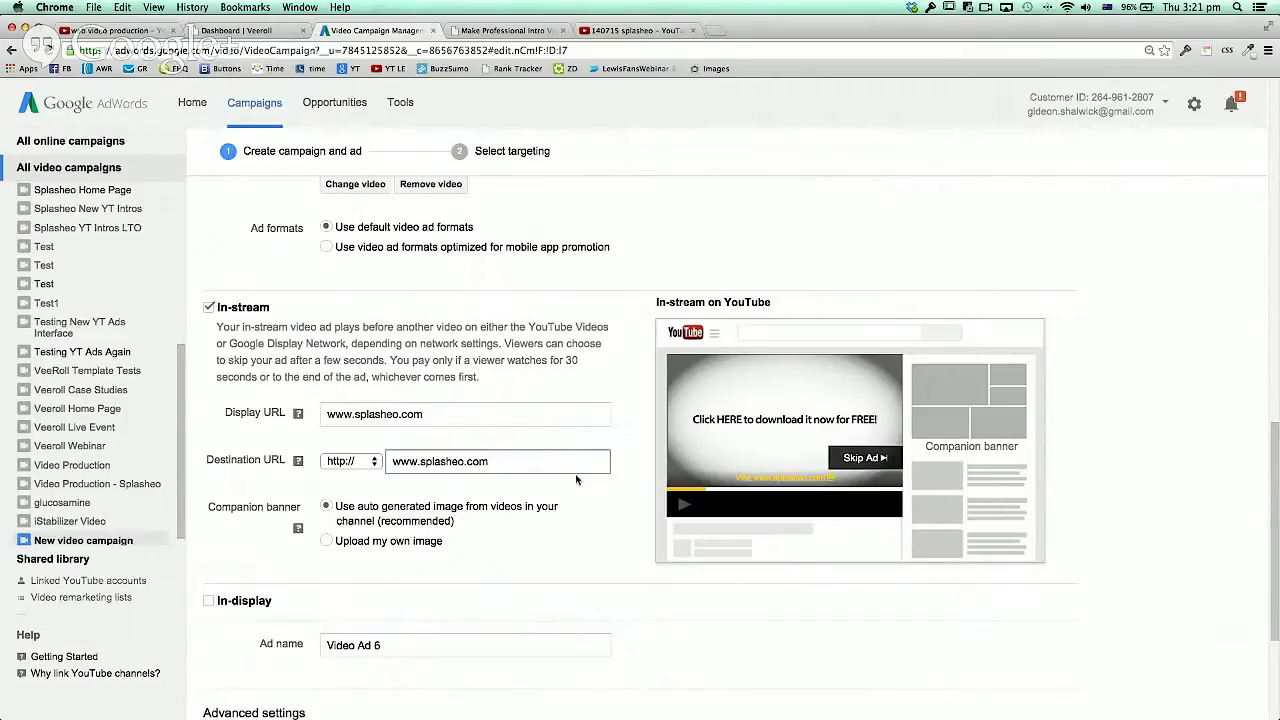
type("/landing.htm")
key("BackSpace")
key("BackSpace")
key("BackSpace")
key("BackSpace")
key("BackSpace")
key("BackSpace")
key("BackSpace")
key("BackSpace")
key("BackSpace")
key("BackSpace")
key("BackSpace")
key("BackSpace")
key("BackSpace")
key("BackSpace")
type("m")
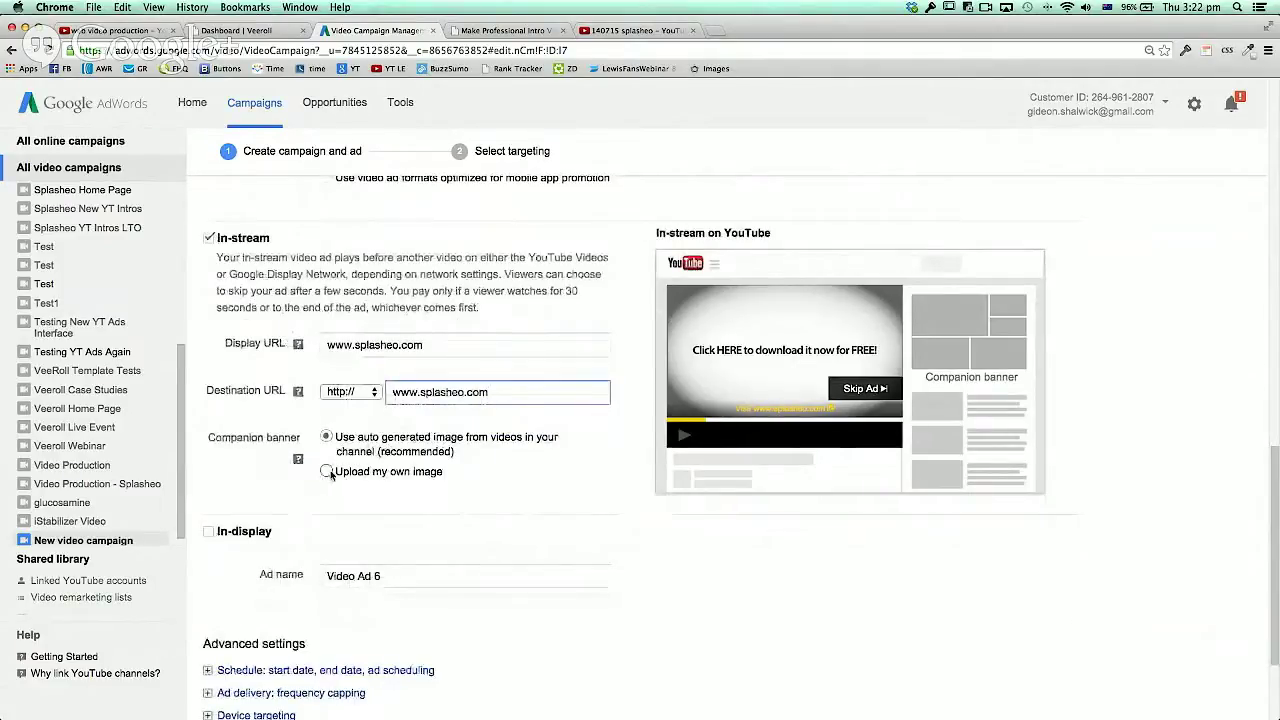
Choose to upload an own image as the in-stream ad's companion banner
left_click(328, 473)
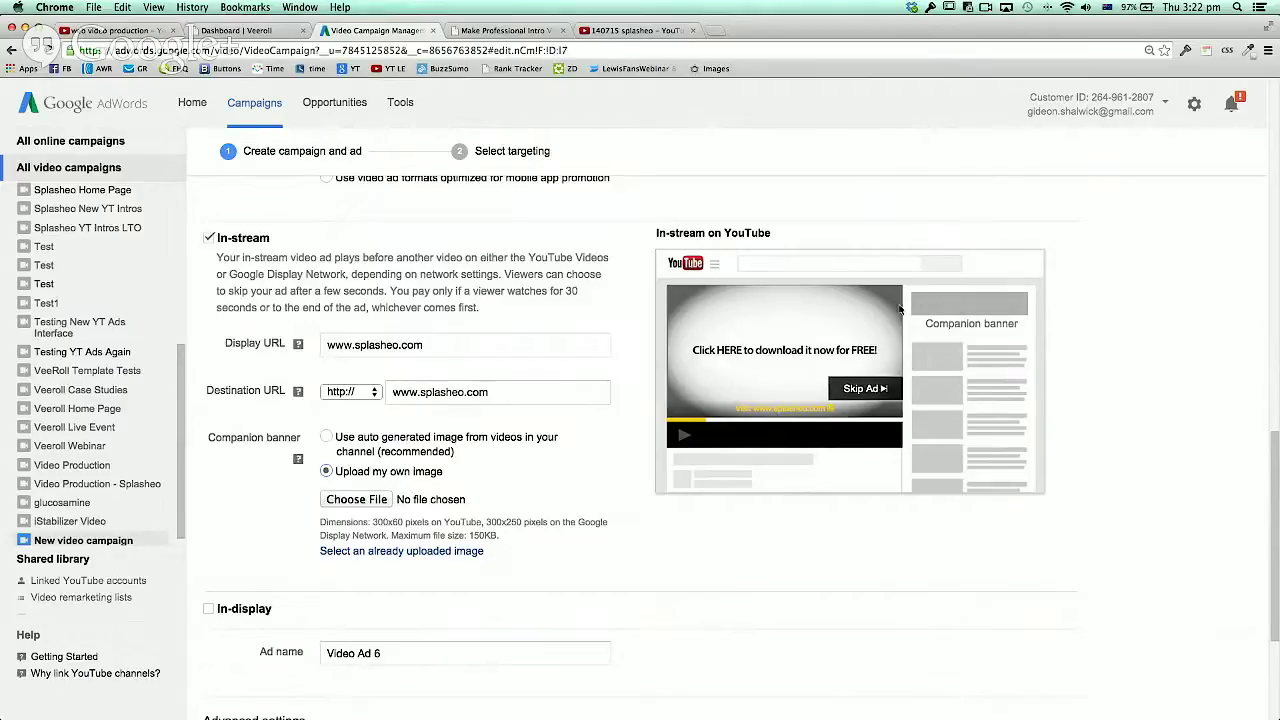
scroll(1082, 377, "down", 1)
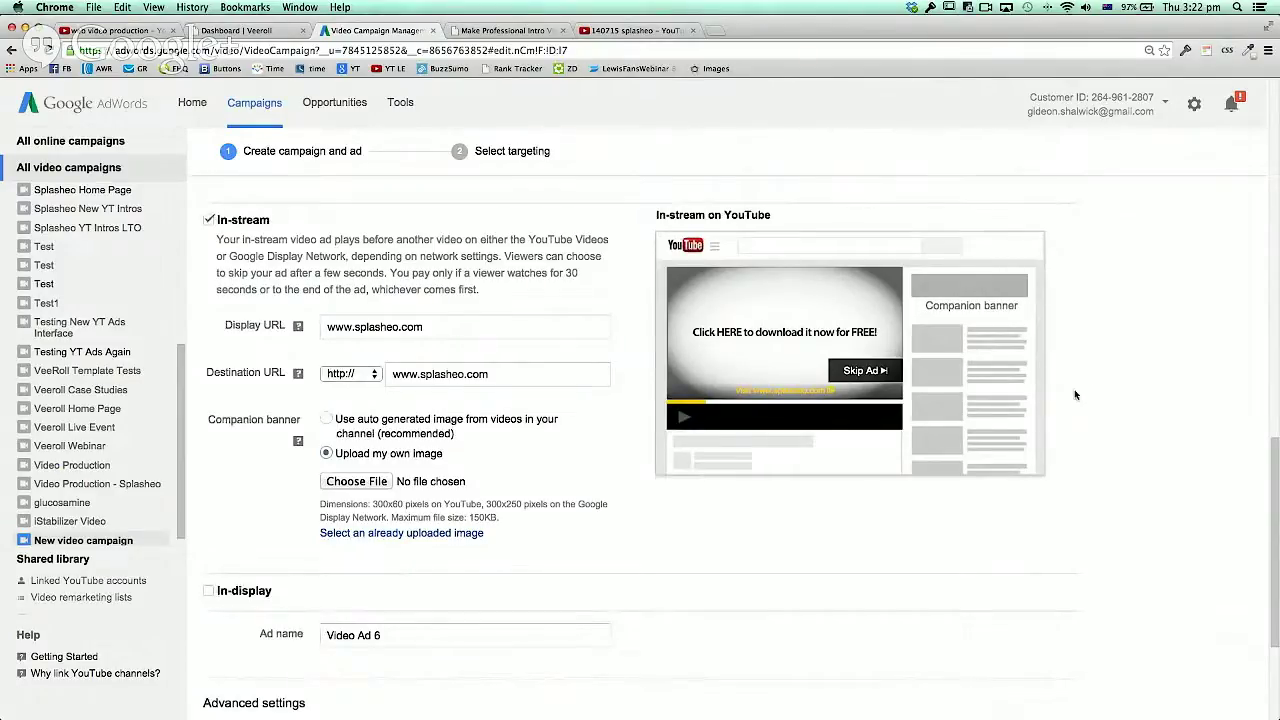
Set the ad delivery frequency cap to 1 impression per day for each unique user
scroll(1075, 394, "down", 3)
scroll(1075, 394, "down", 5)
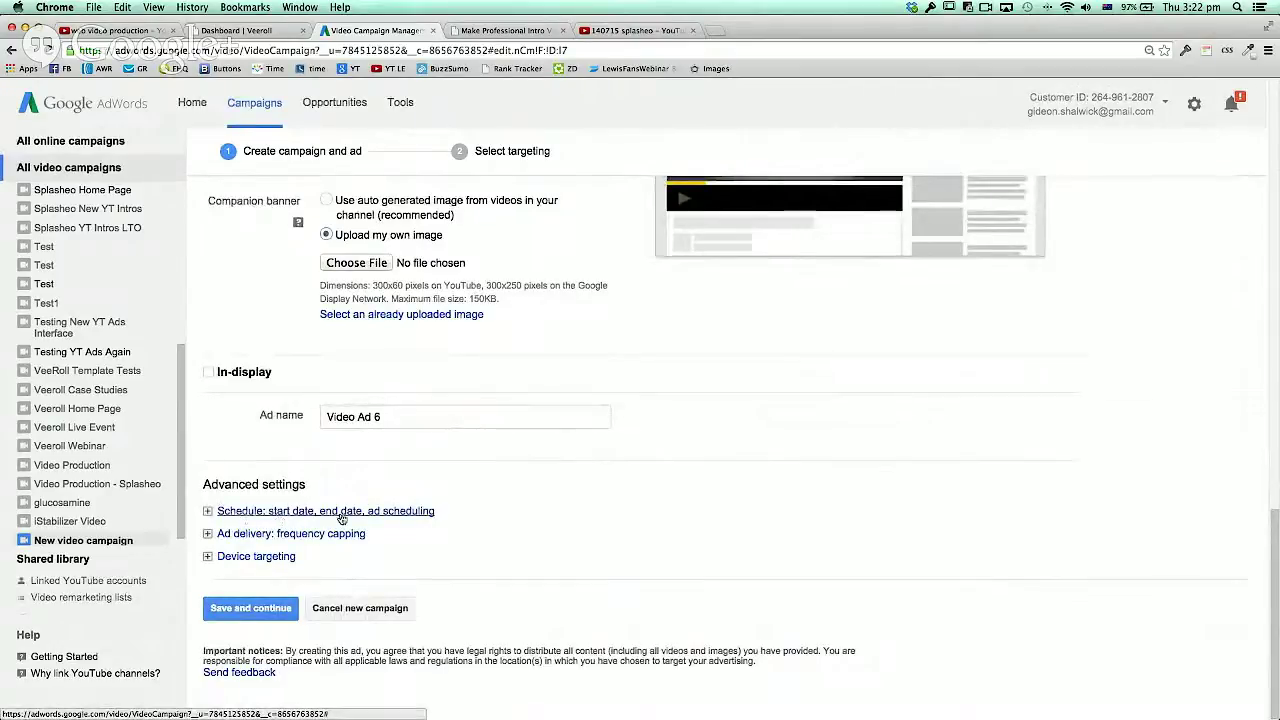
left_click(257, 535)
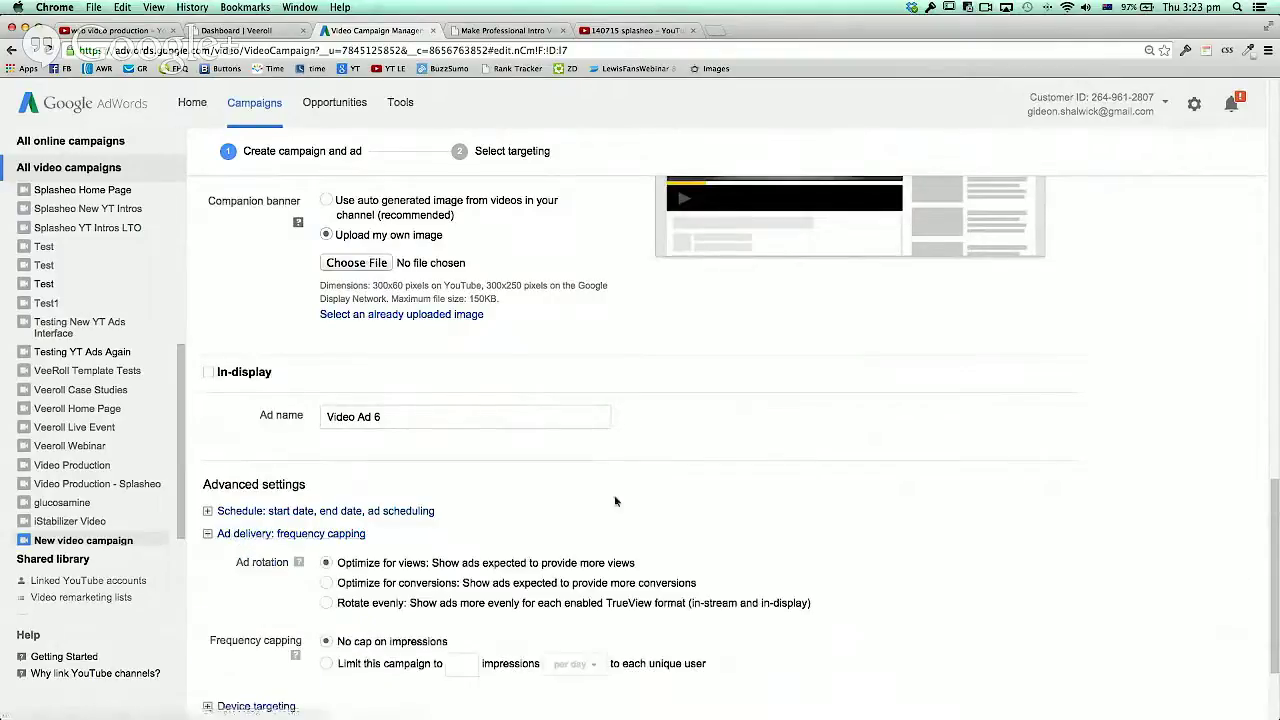
scroll(615, 501, "down", 1)
scroll(615, 501, "down", 3)
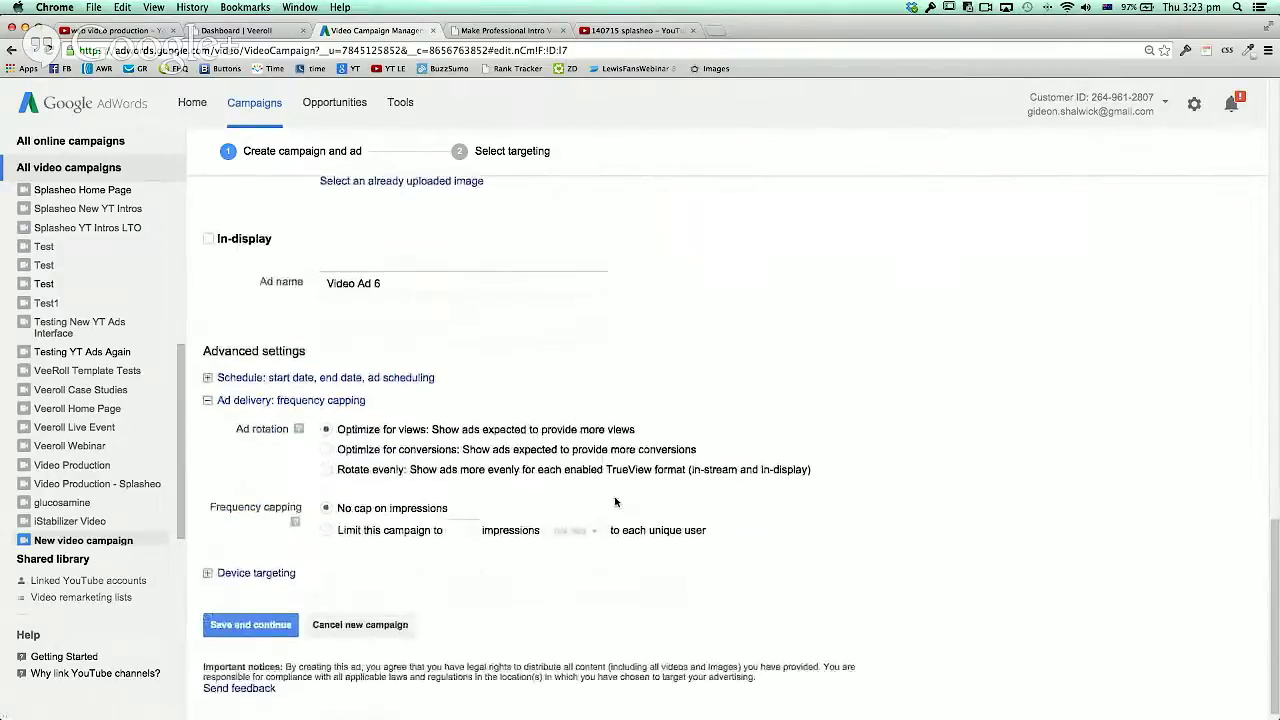
left_click(327, 526)
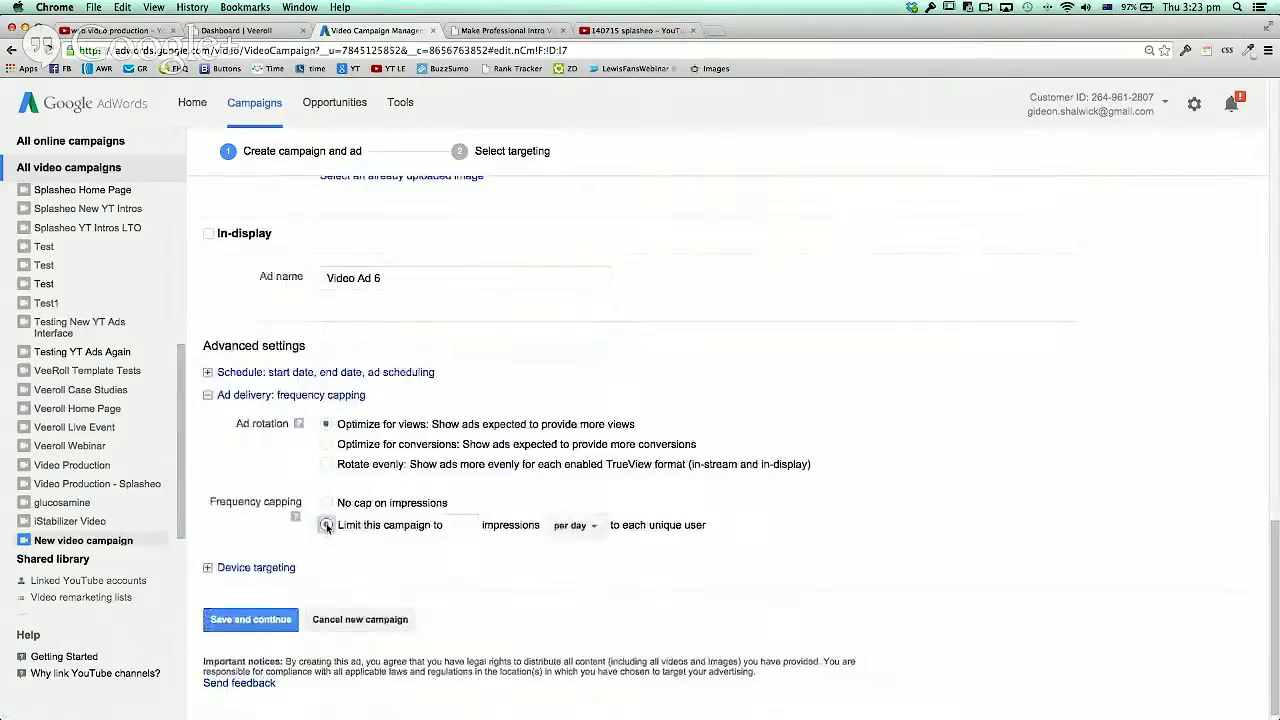
left_click(450, 527)
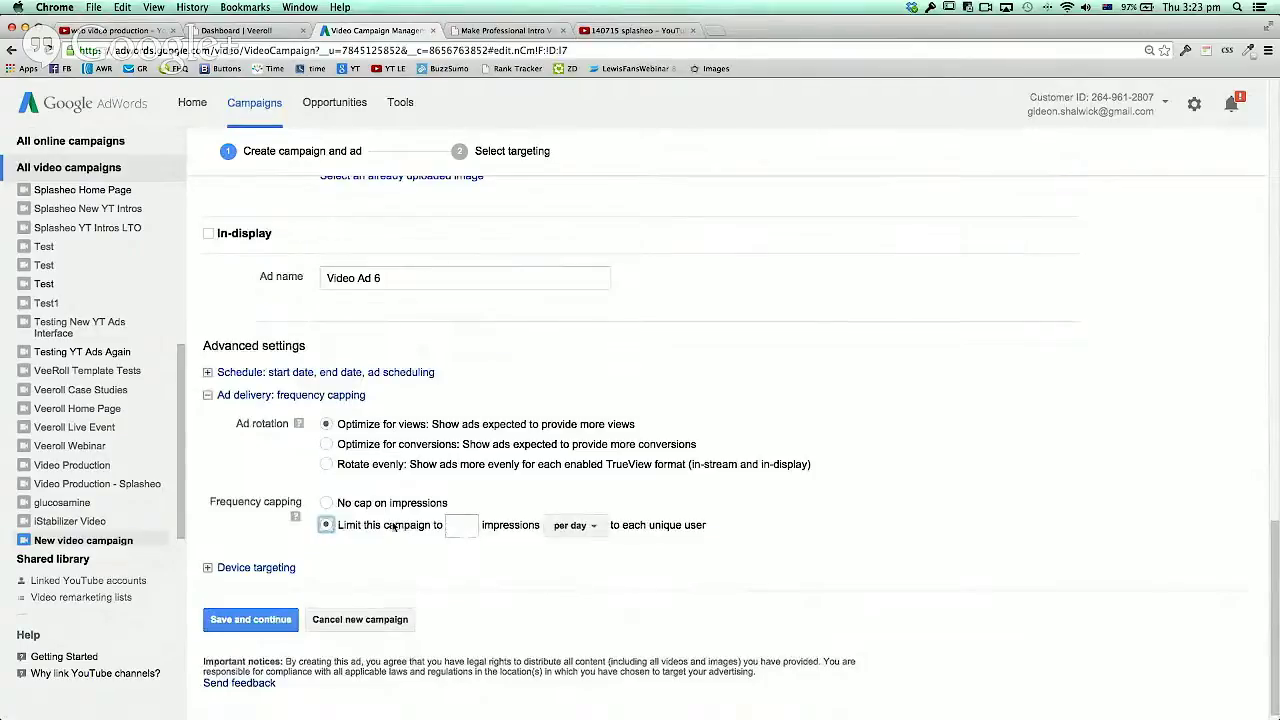
left_click(466, 525)
scroll(557, 517, "down", 1)
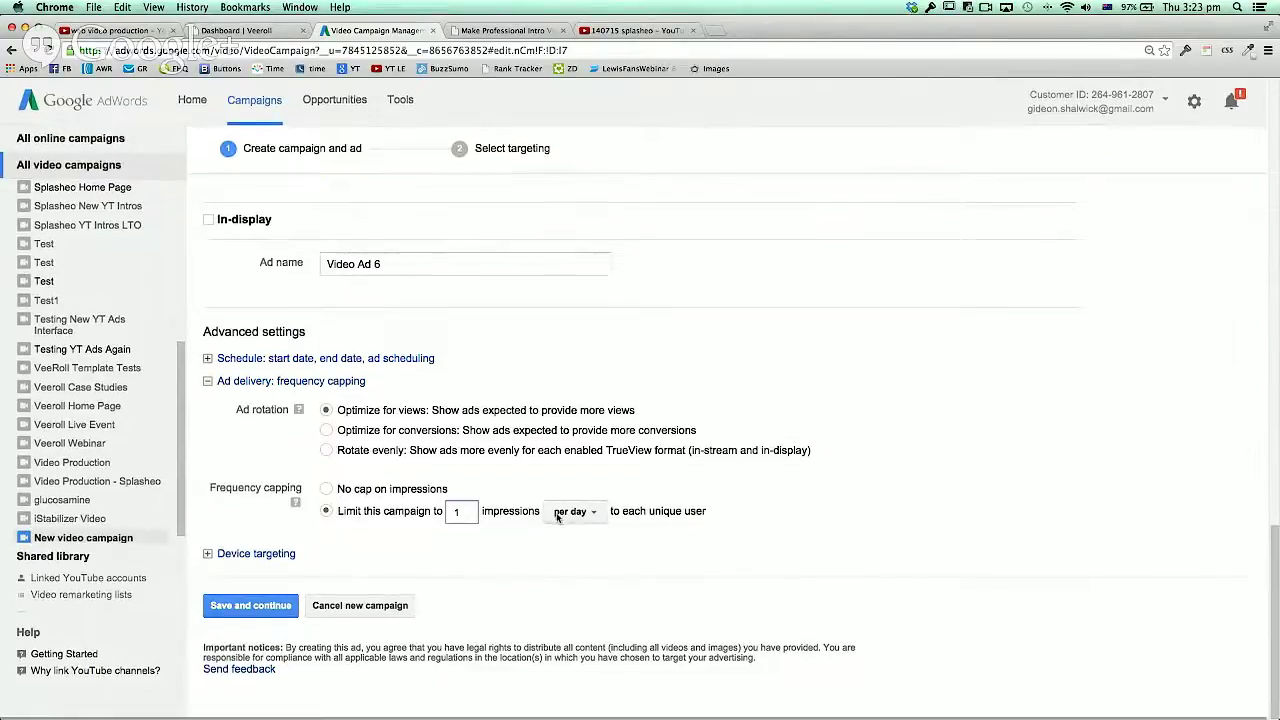
In the device targeting settings, decrease the mobile bid adjustment by 100% and submit the campaign form
left_click(250, 557)
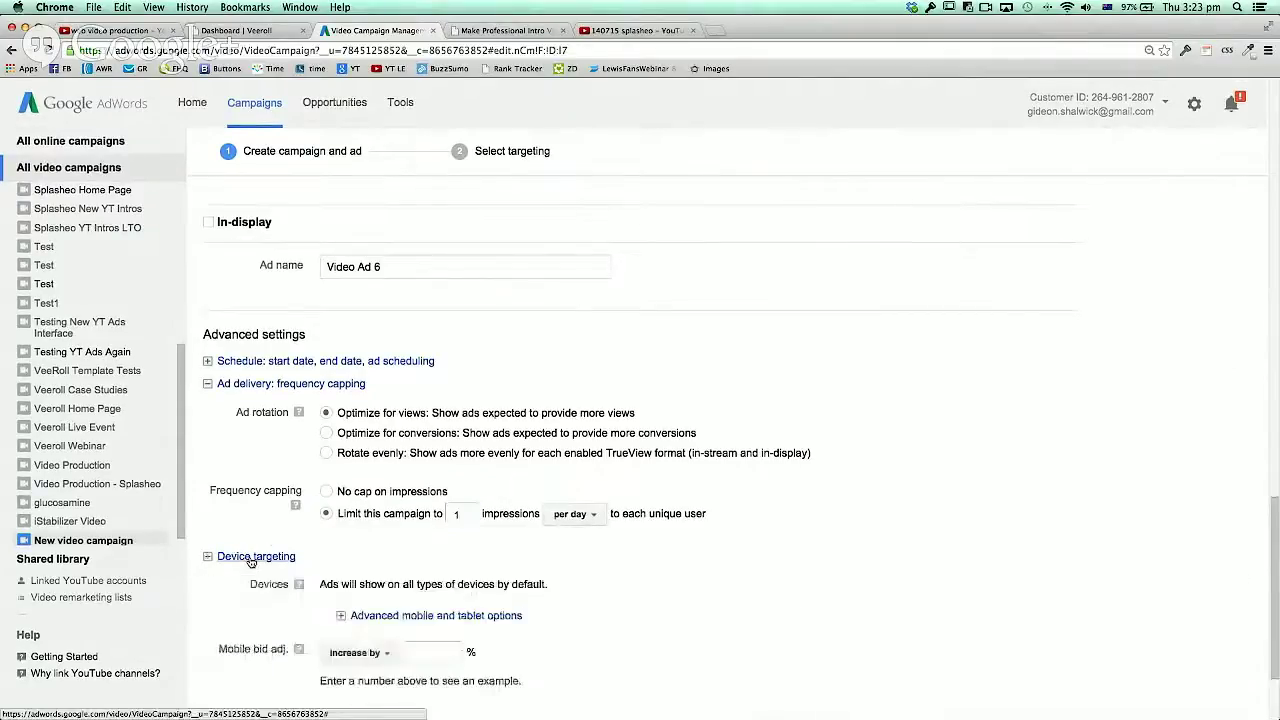
scroll(595, 552, "down", 2)
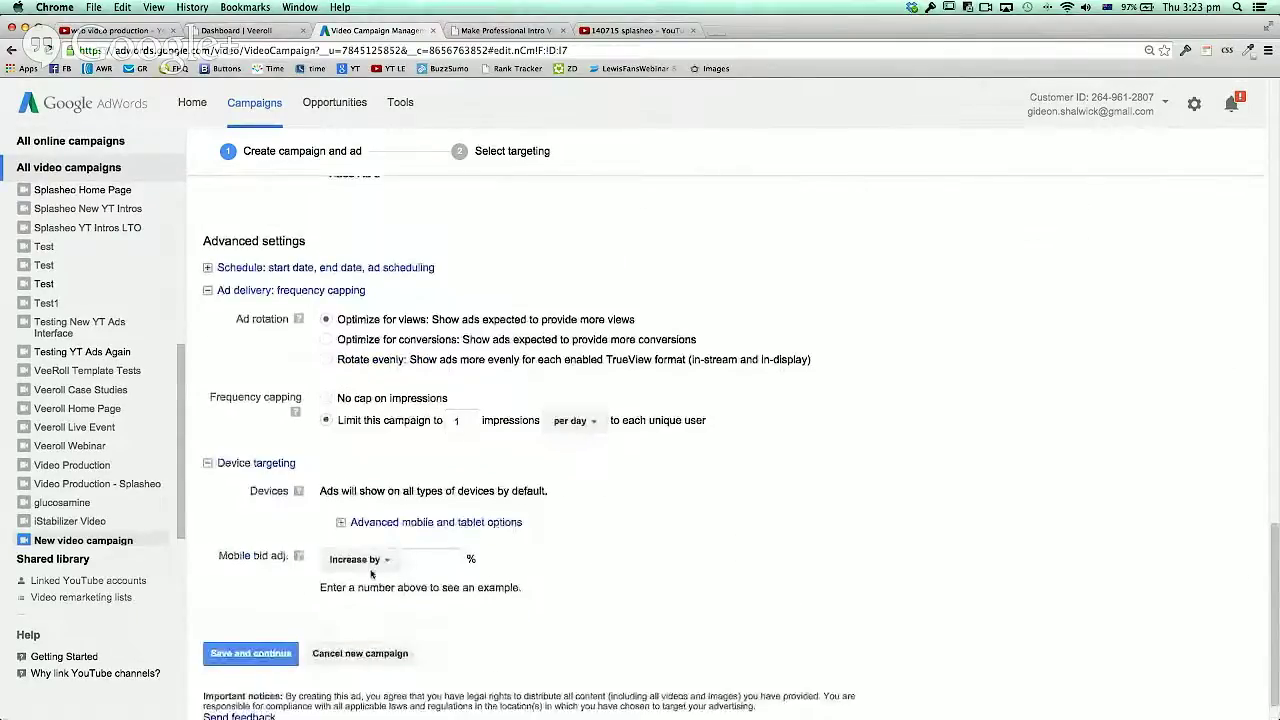
left_click(372, 560)
left_click(366, 611)
left_click(429, 563)
type("1000")
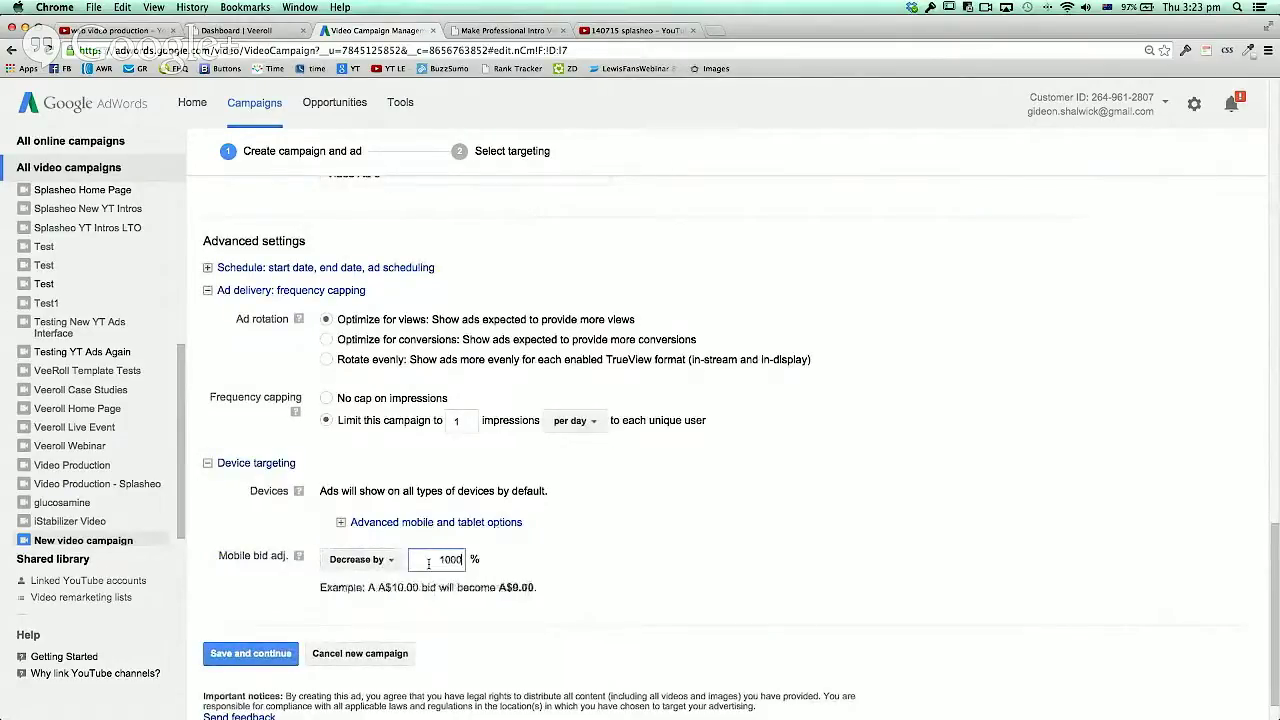
key("BackSpace")
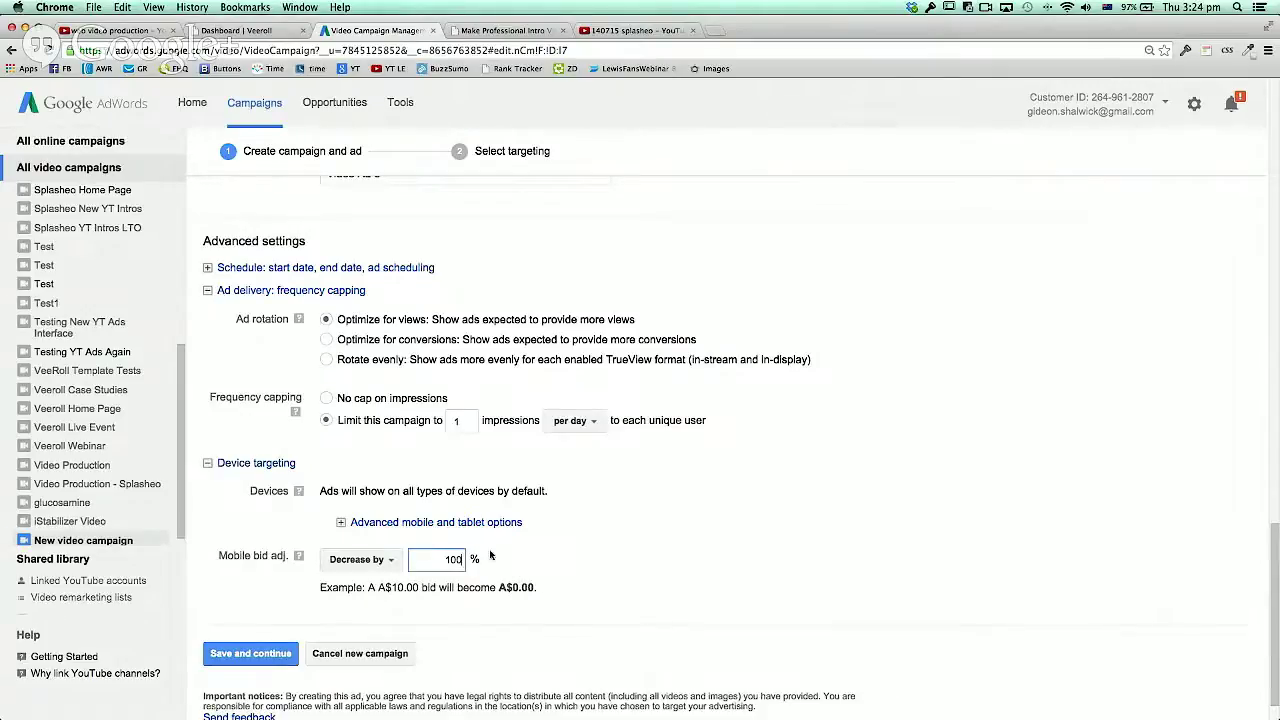
double_click(447, 559)
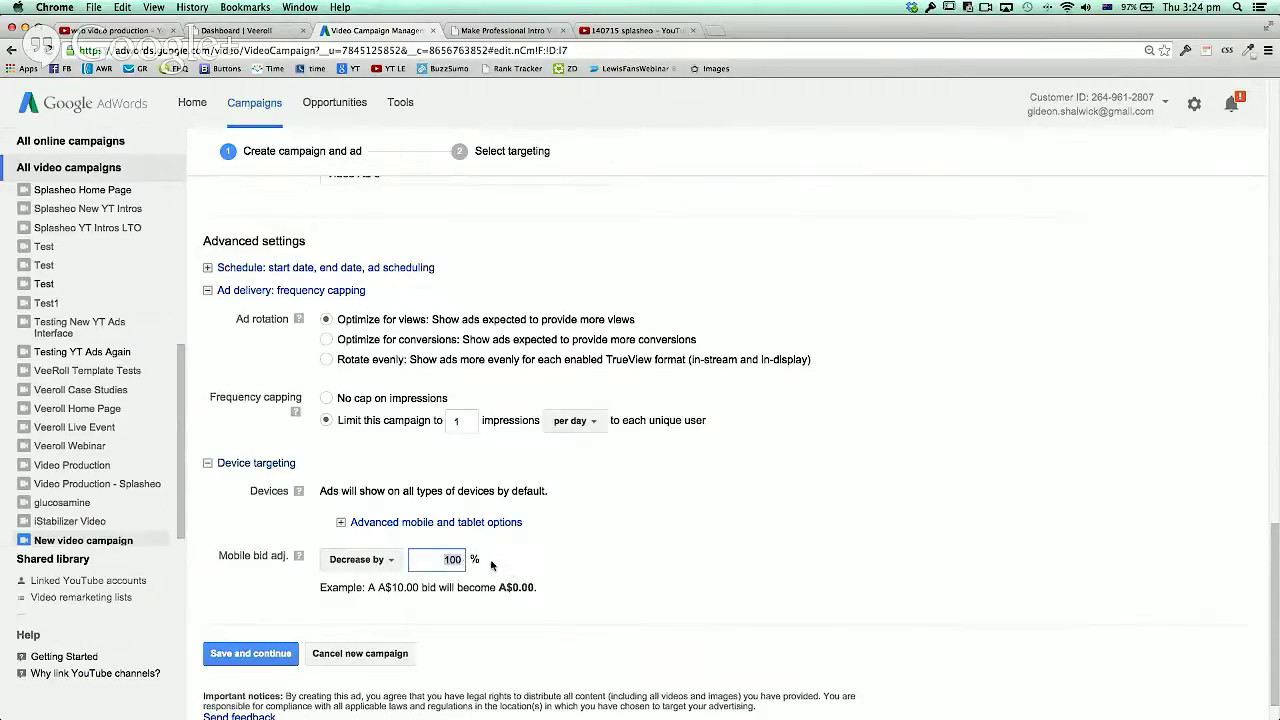
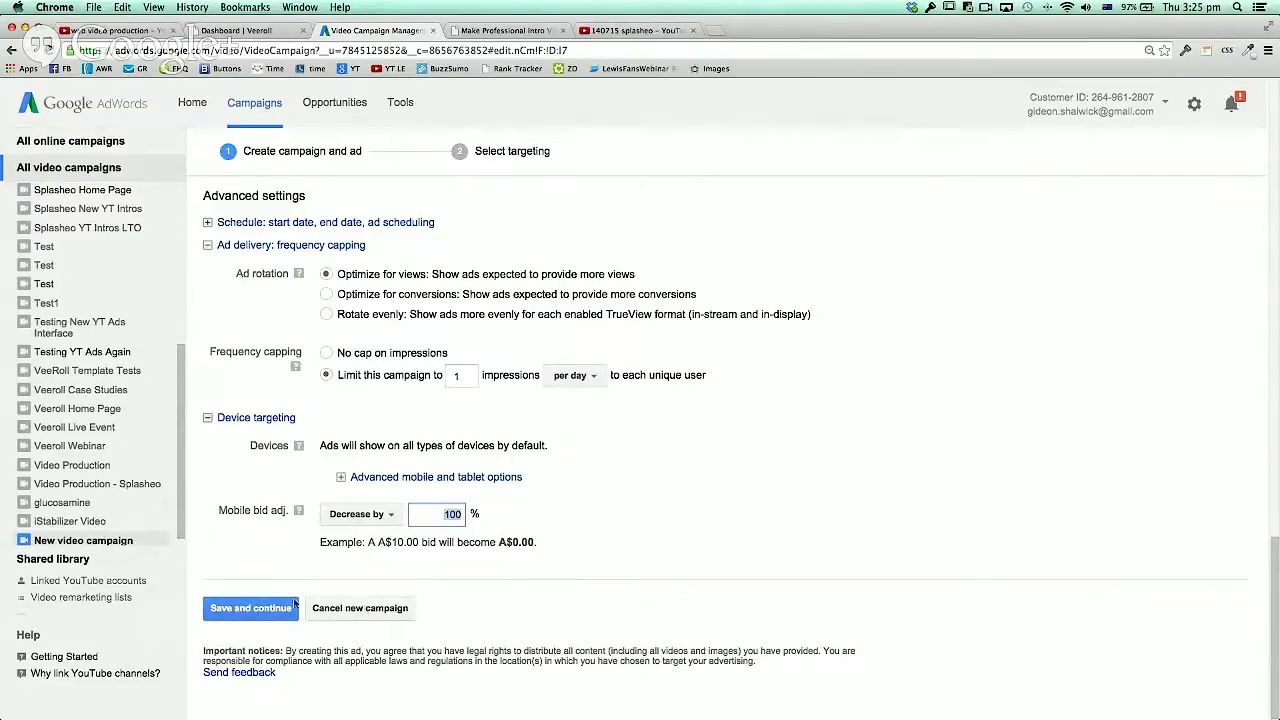
left_click(532, 551)
left_click(258, 609)
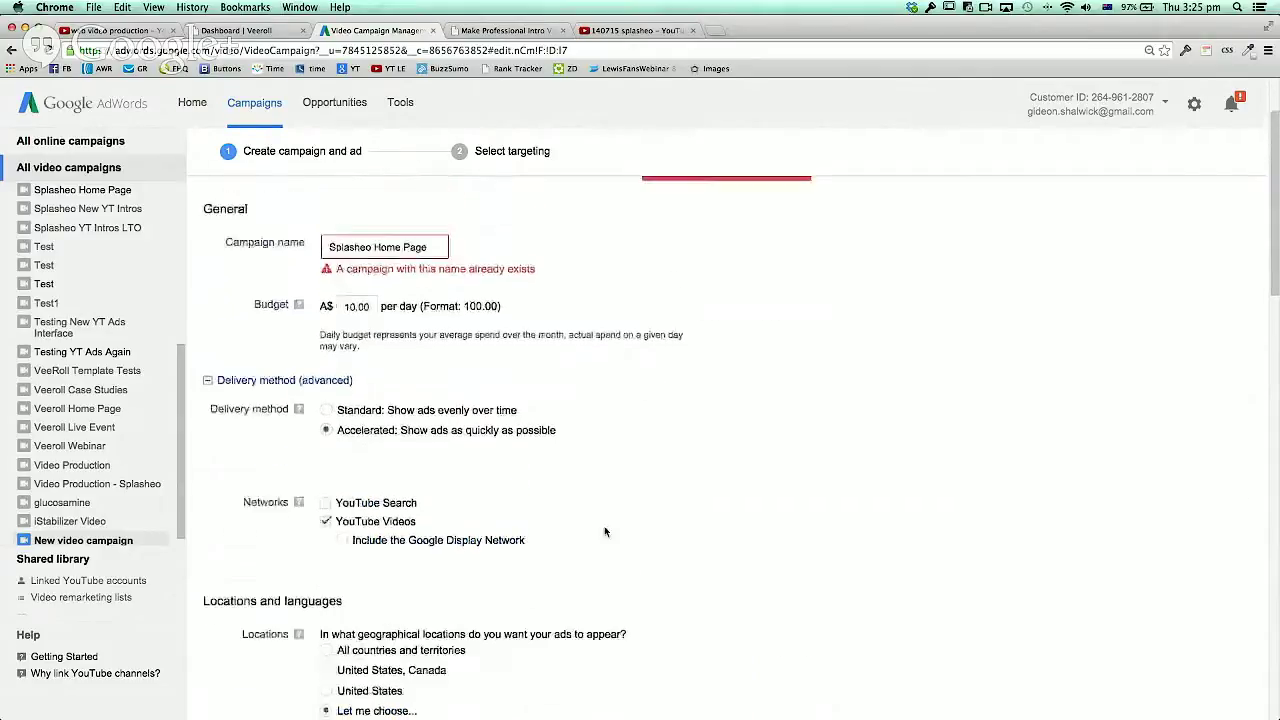
Rename the campaign to Splasheo Home Page 2 and save it to continue to targeting
left_click(416, 257)
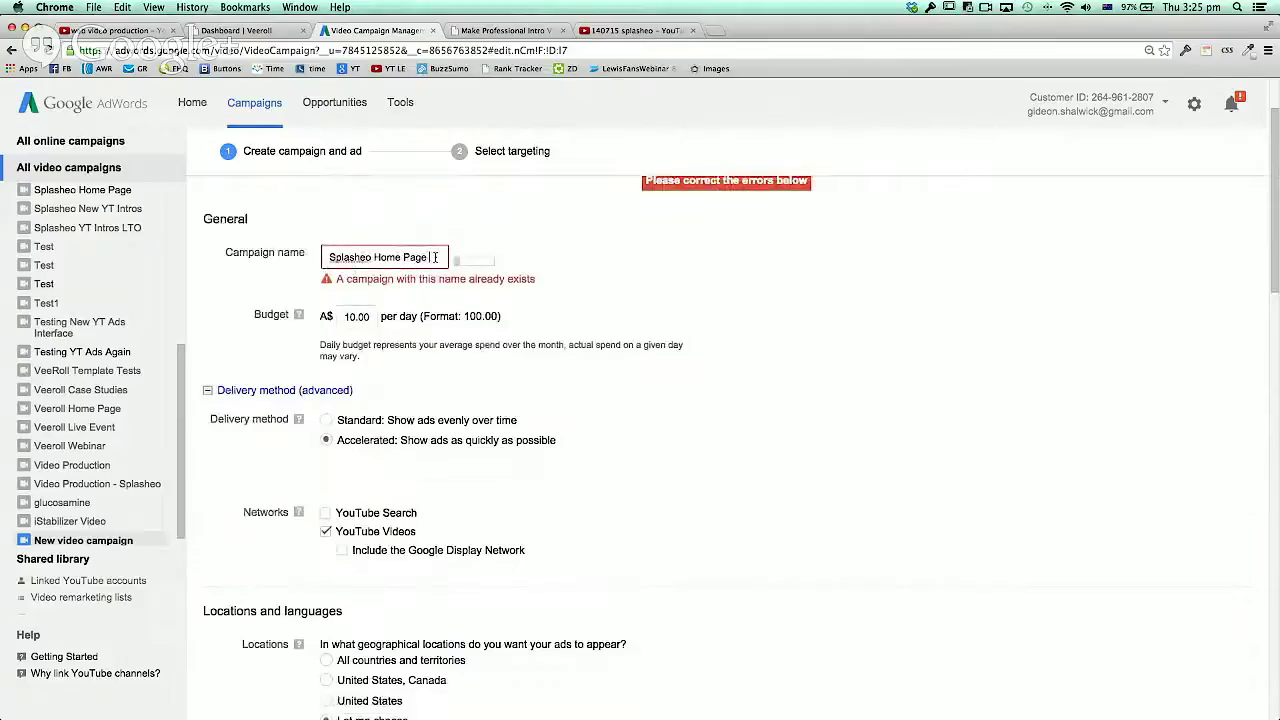
type("2")
scroll(529, 391, "down", 10)
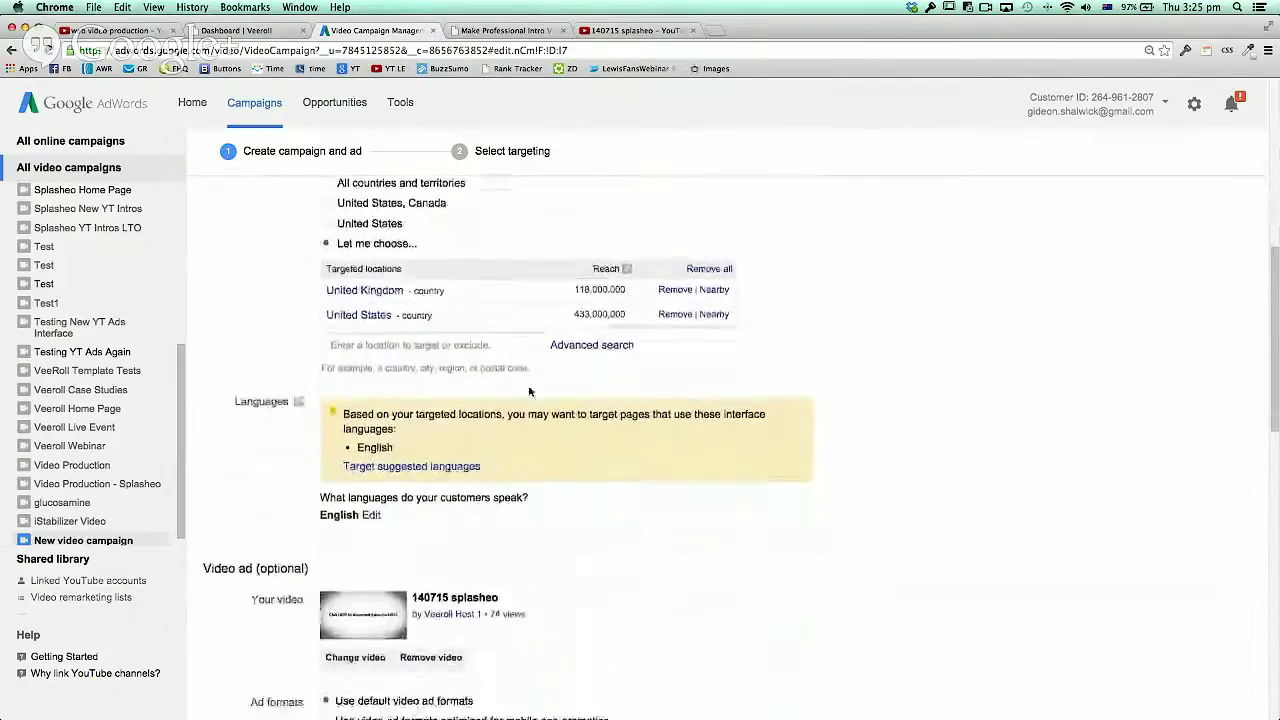
scroll(529, 391, "down", 9)
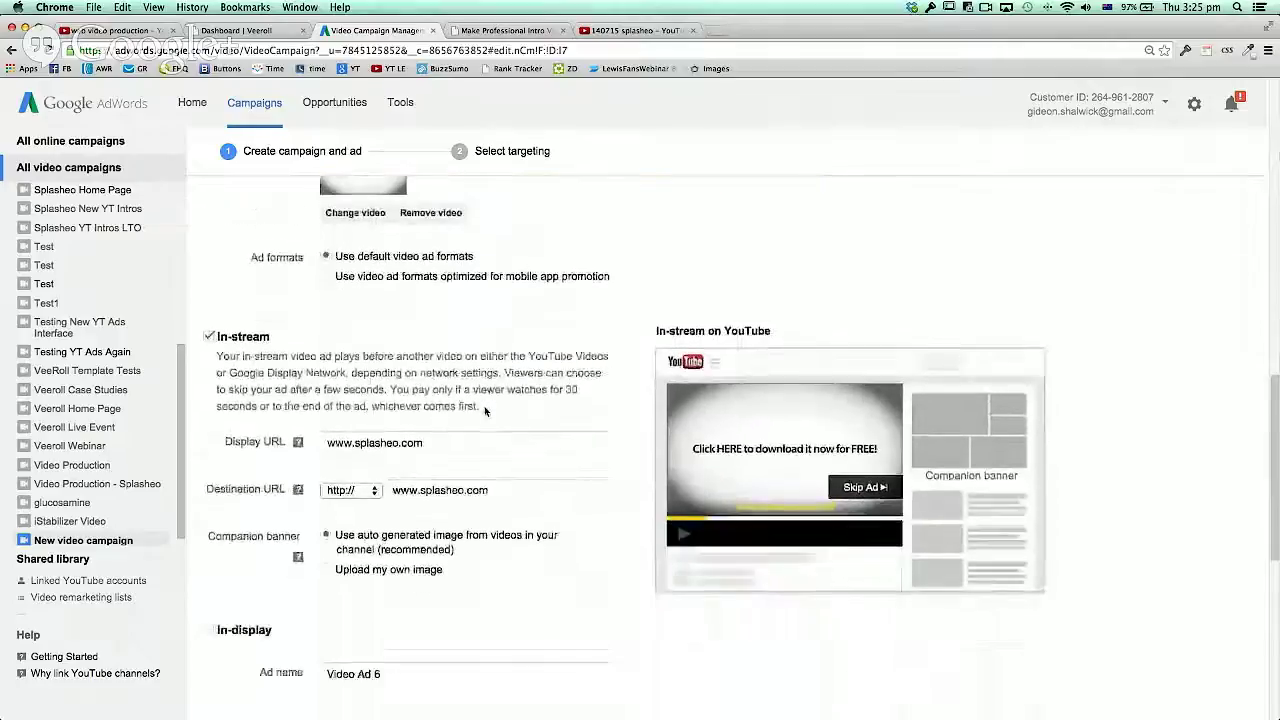
scroll(485, 410, "down", 9)
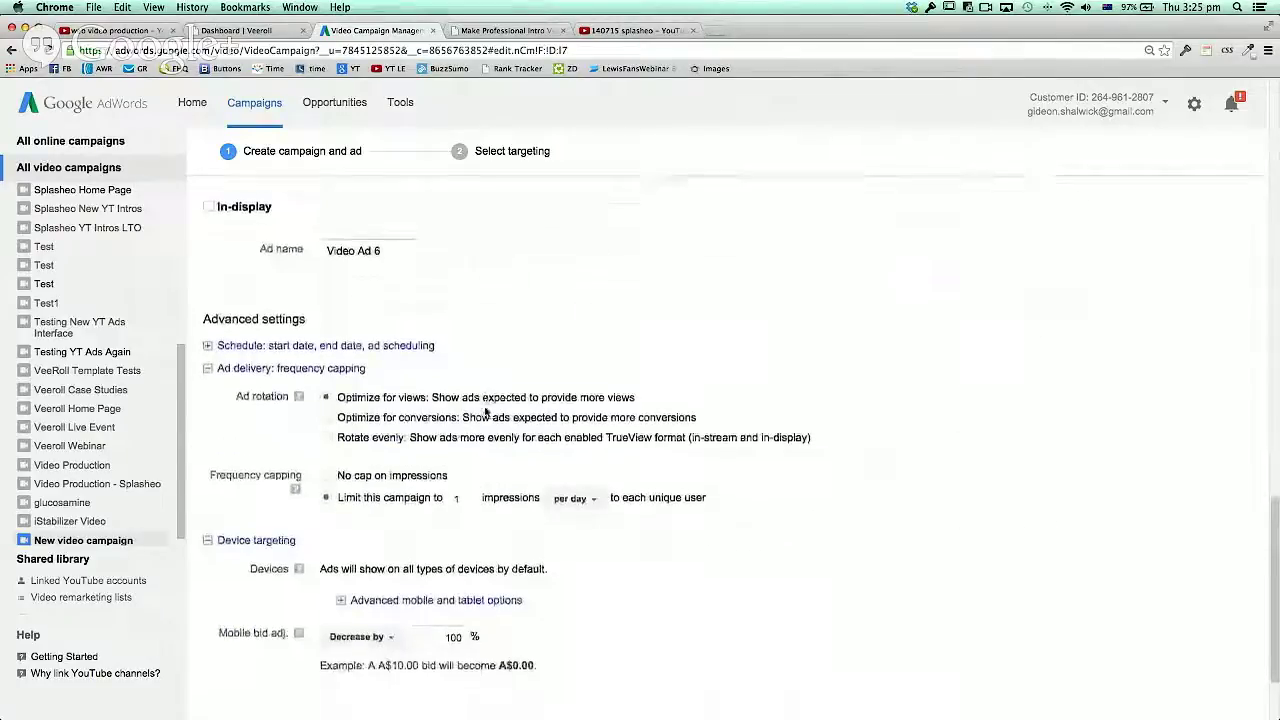
scroll(485, 410, "down", 3)
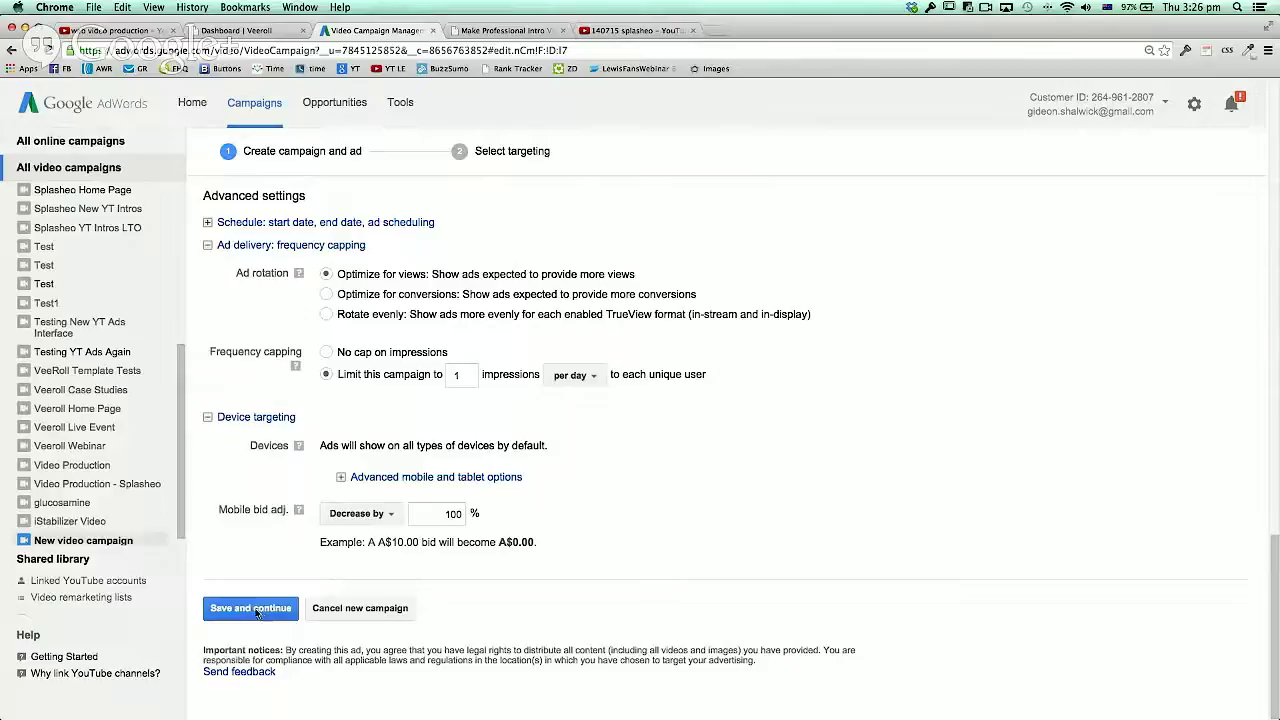
left_click(253, 609)
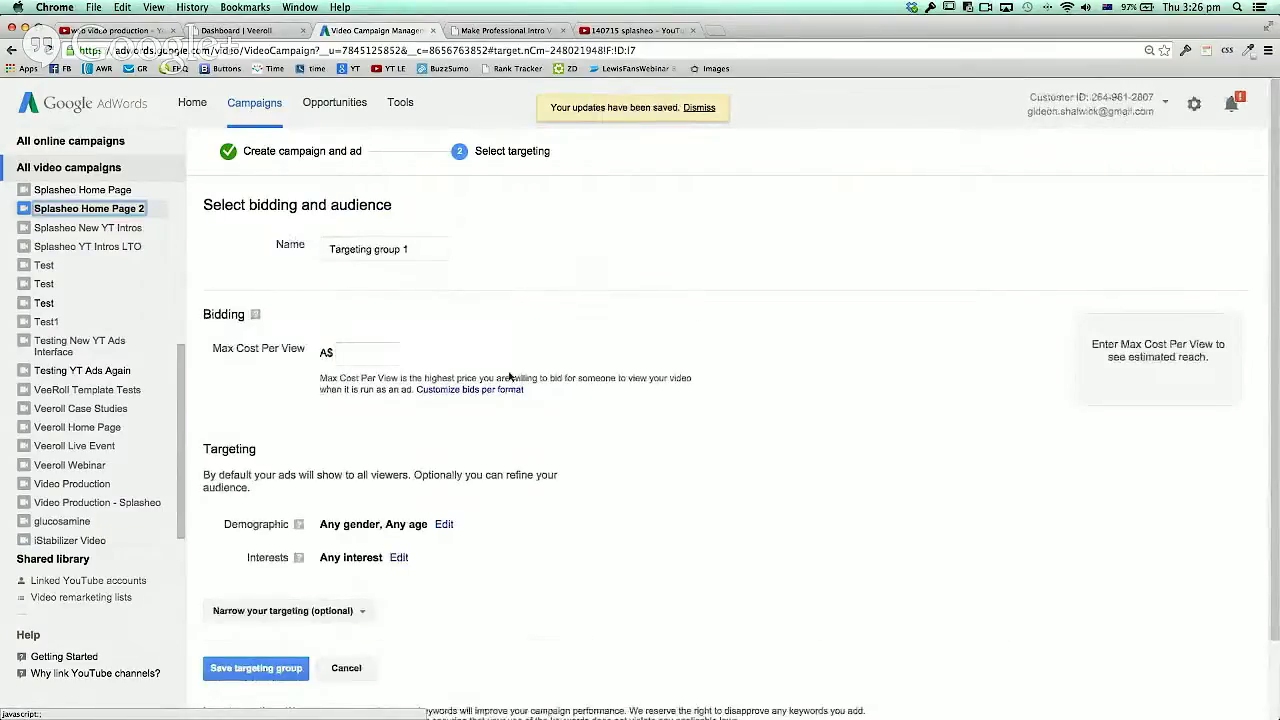
Name the targeting group Video Production - Videos
left_click(346, 250)
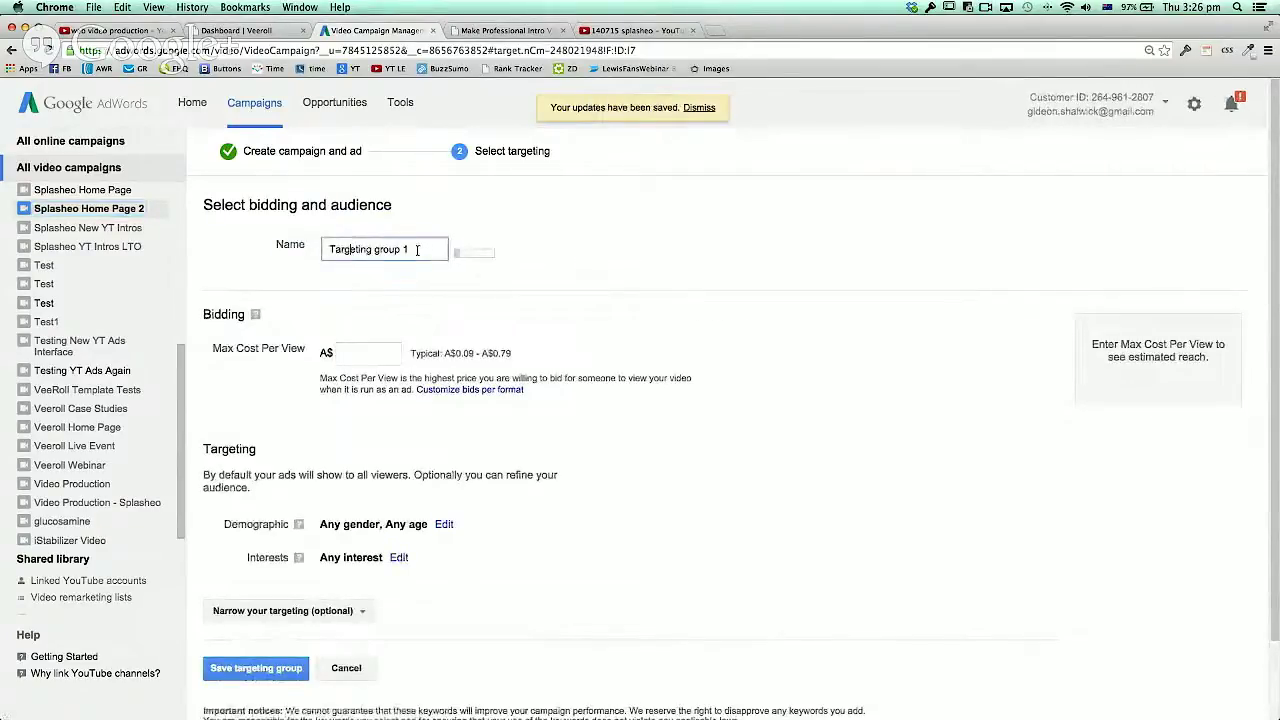
left_click_drag(418, 250, 301, 238)
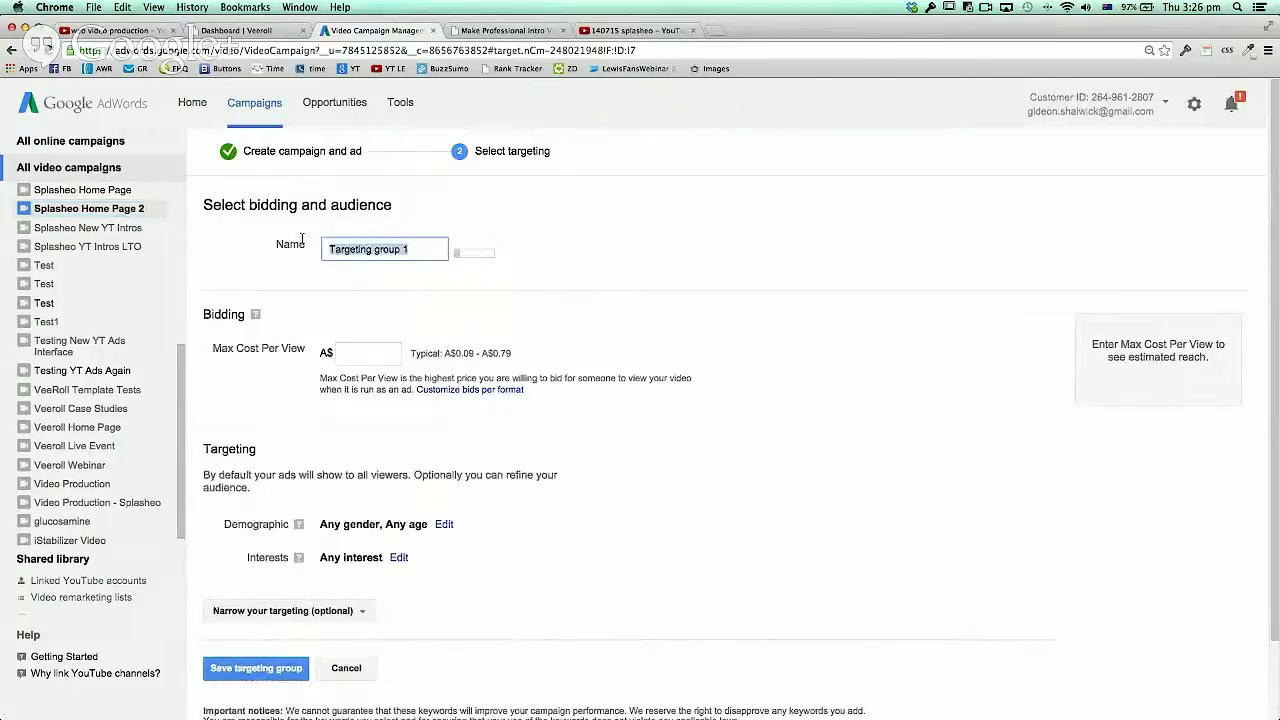
type("Vid")
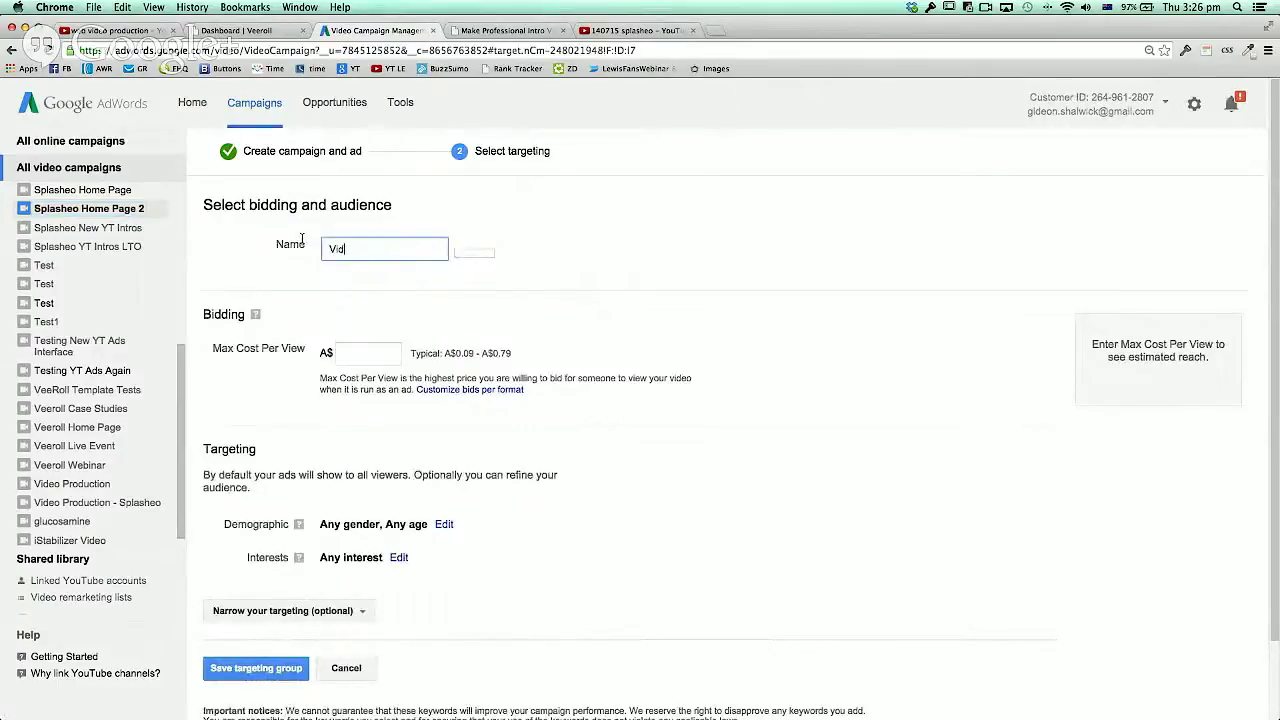
type("eo Production - Videos")
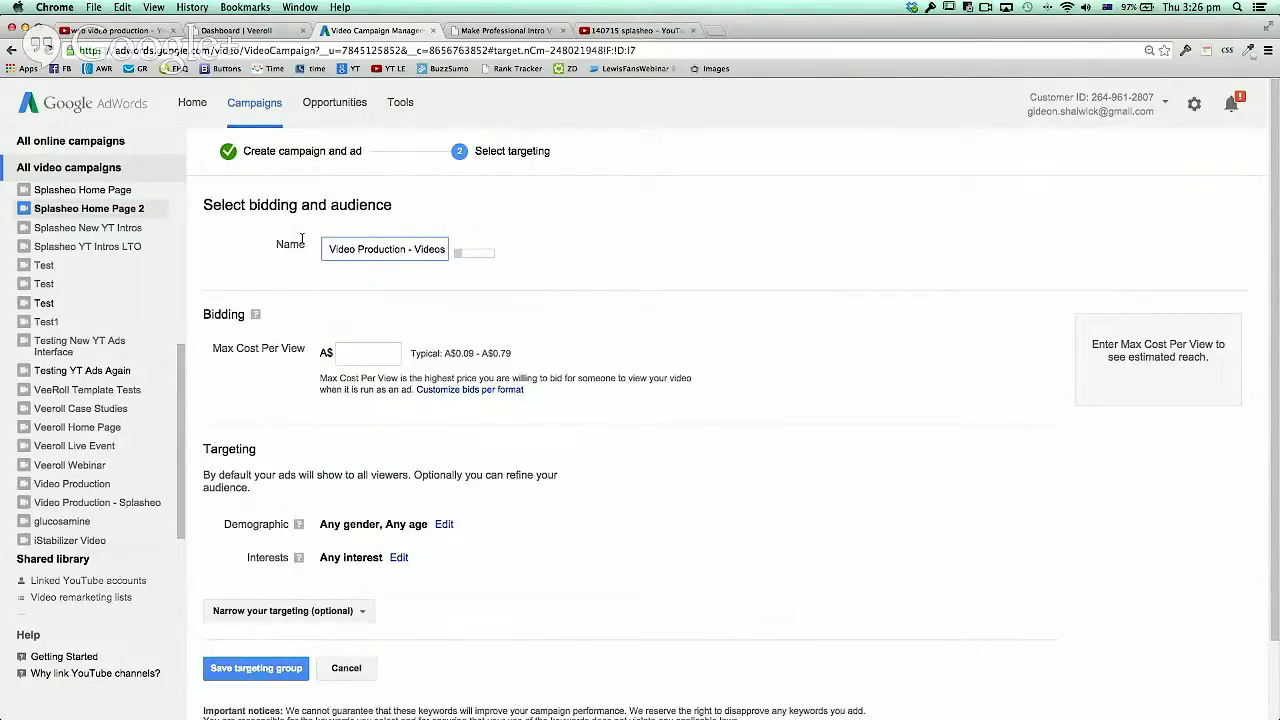
Set the targeting group's maximum cost per view to A$0.05
scroll(266, 339, "down", 1)
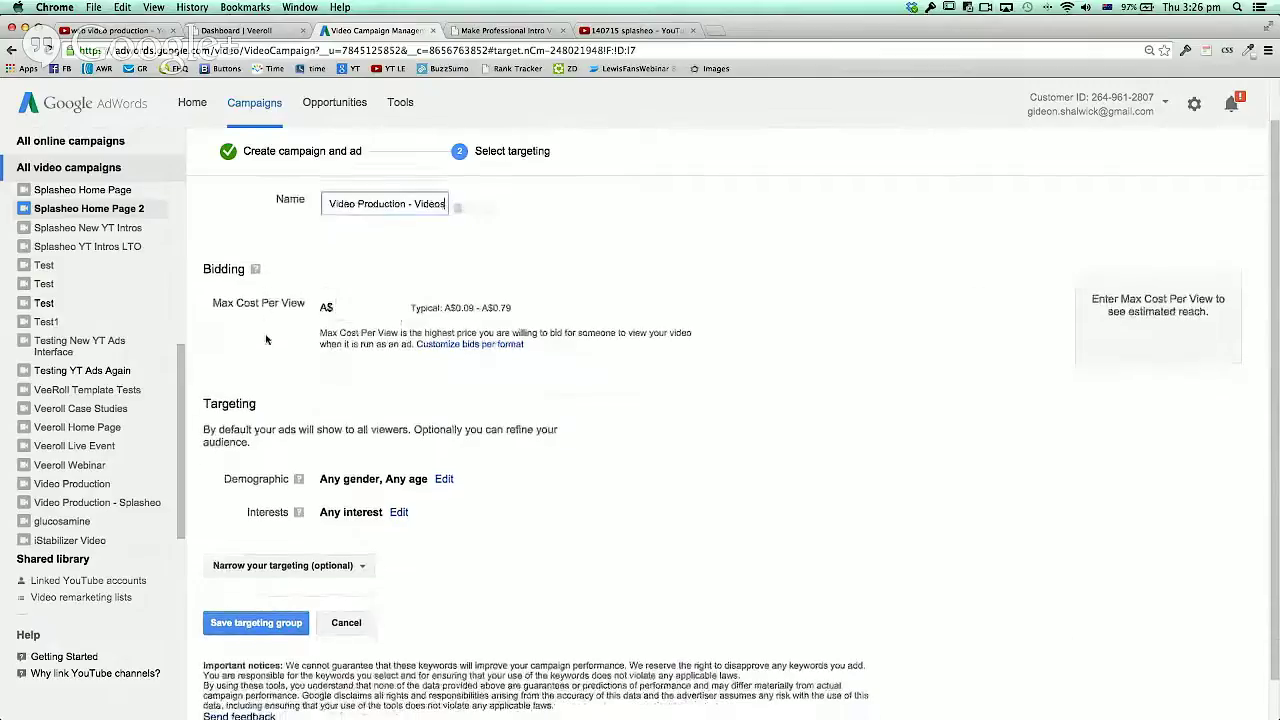
left_click(359, 308)
type("0")
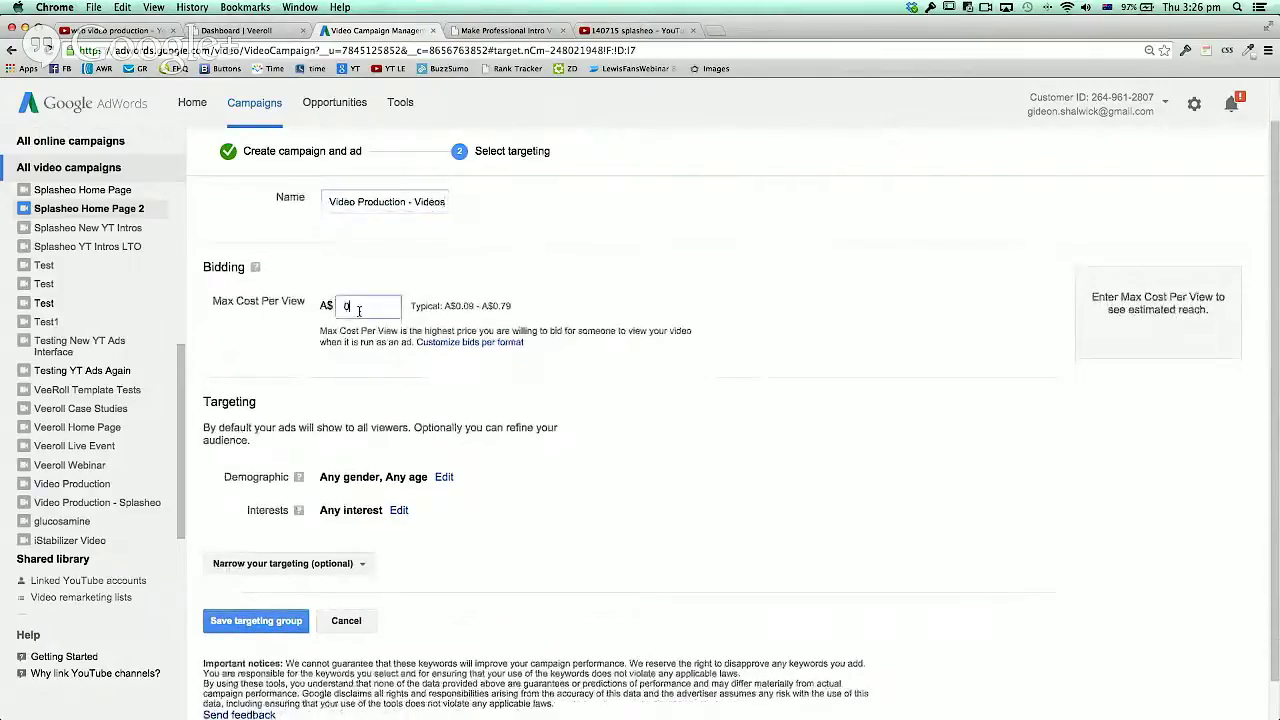
type(".")
type("06")
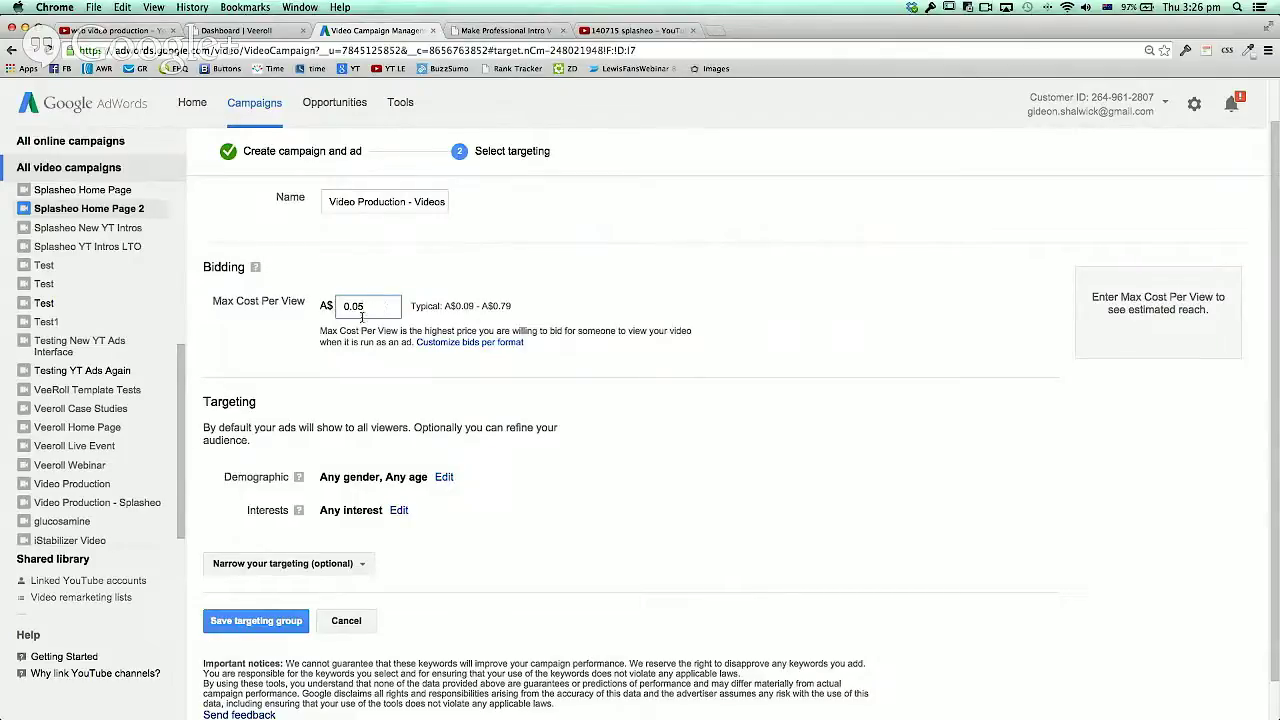
Exclude the 18 - 24 and 65+ age groups from the demographic targeting, keeping all genders
scroll(361, 452, "down", 1)
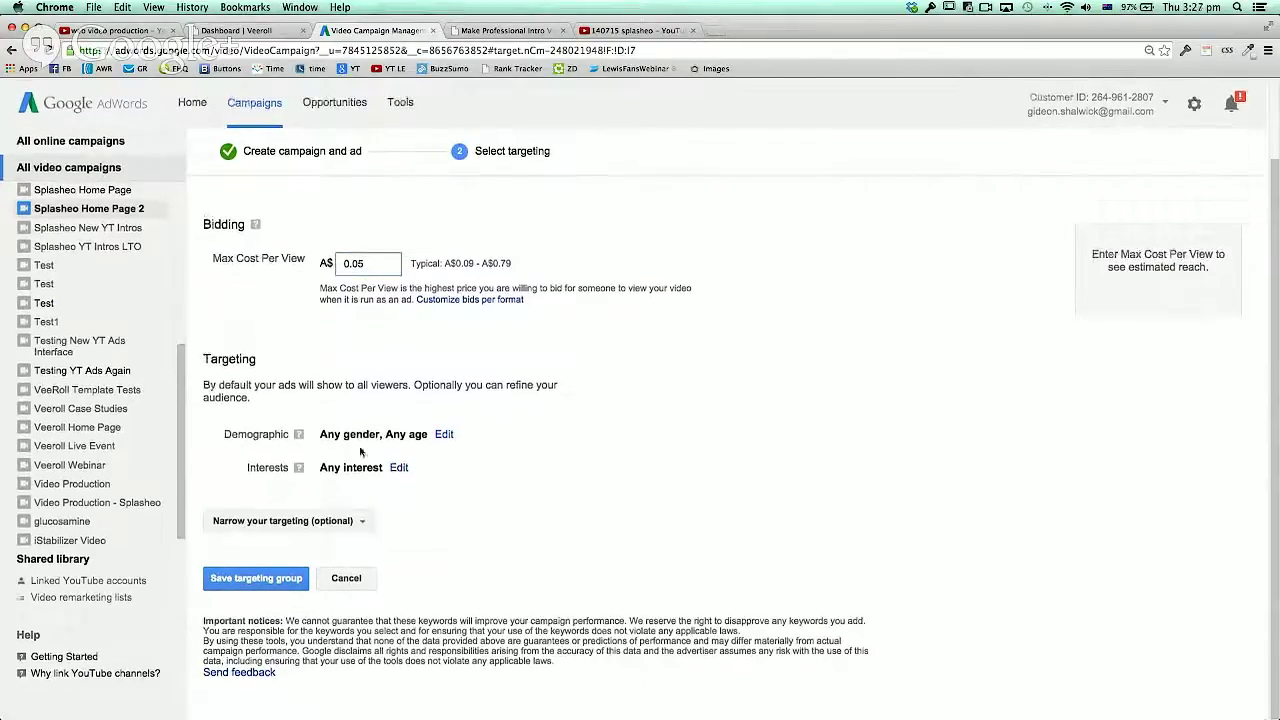
left_click(444, 435)
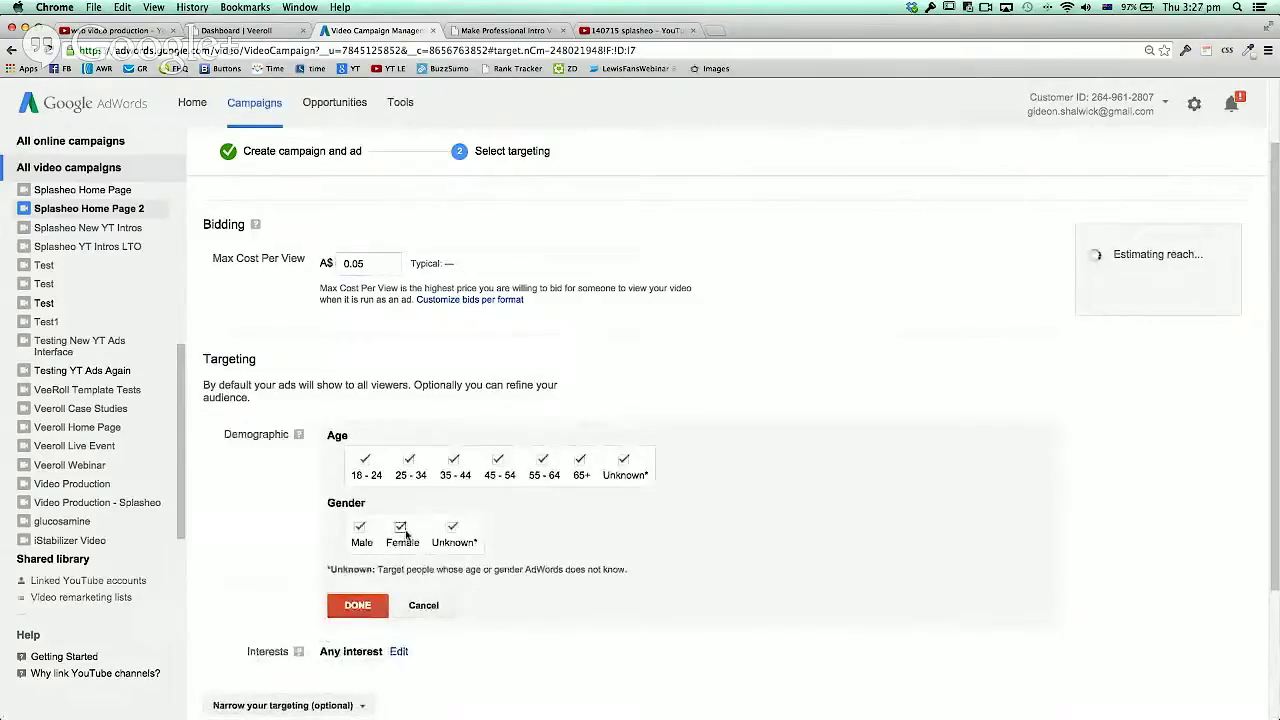
left_click(366, 462)
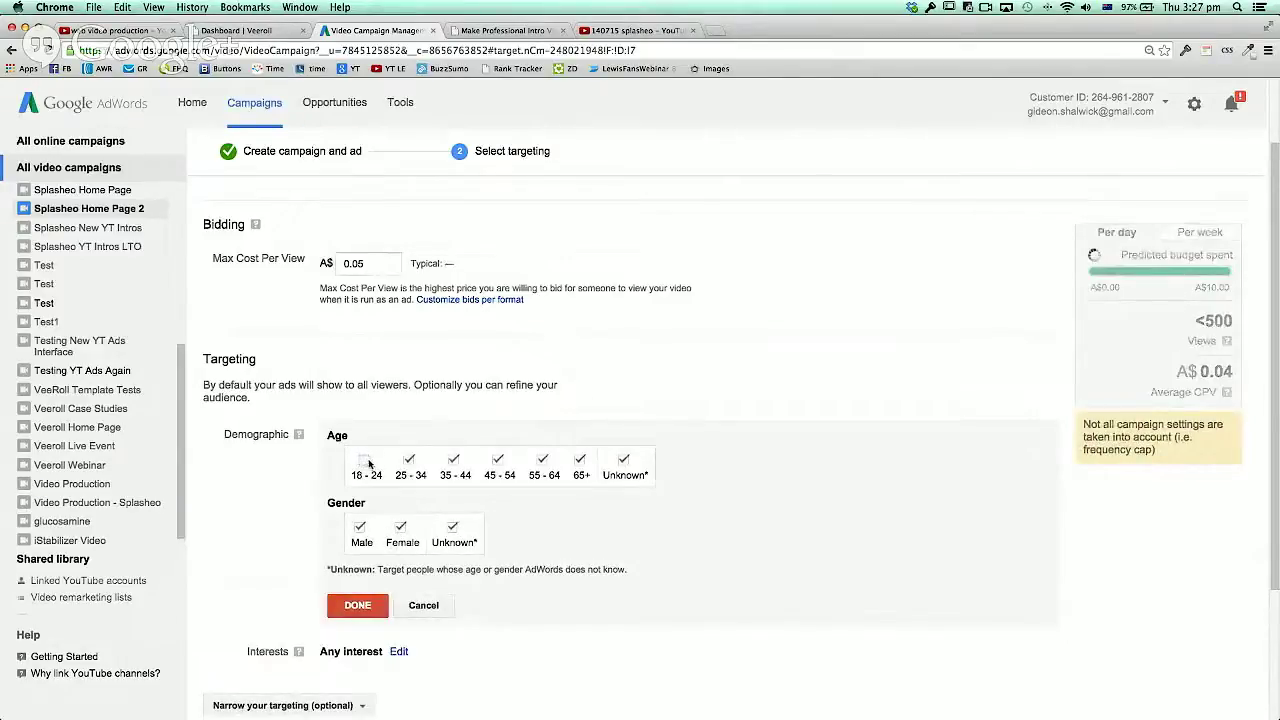
left_click(578, 461)
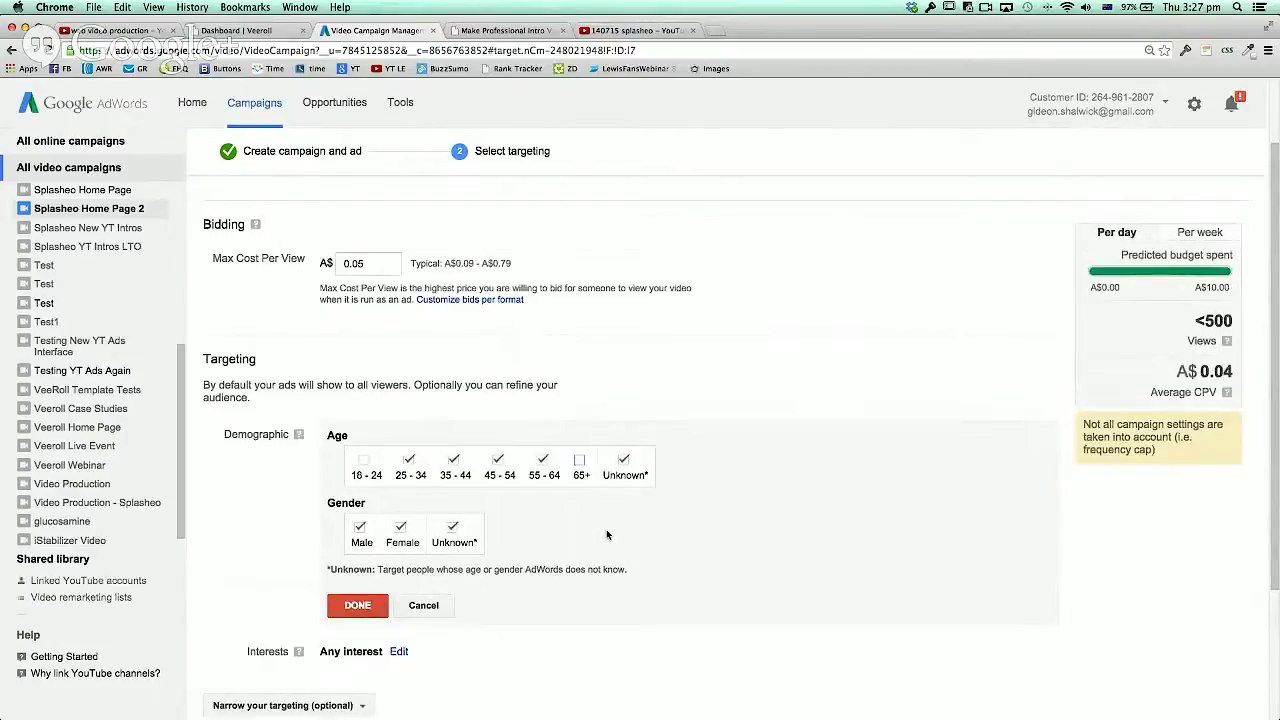
scroll(533, 531, "down", 2)
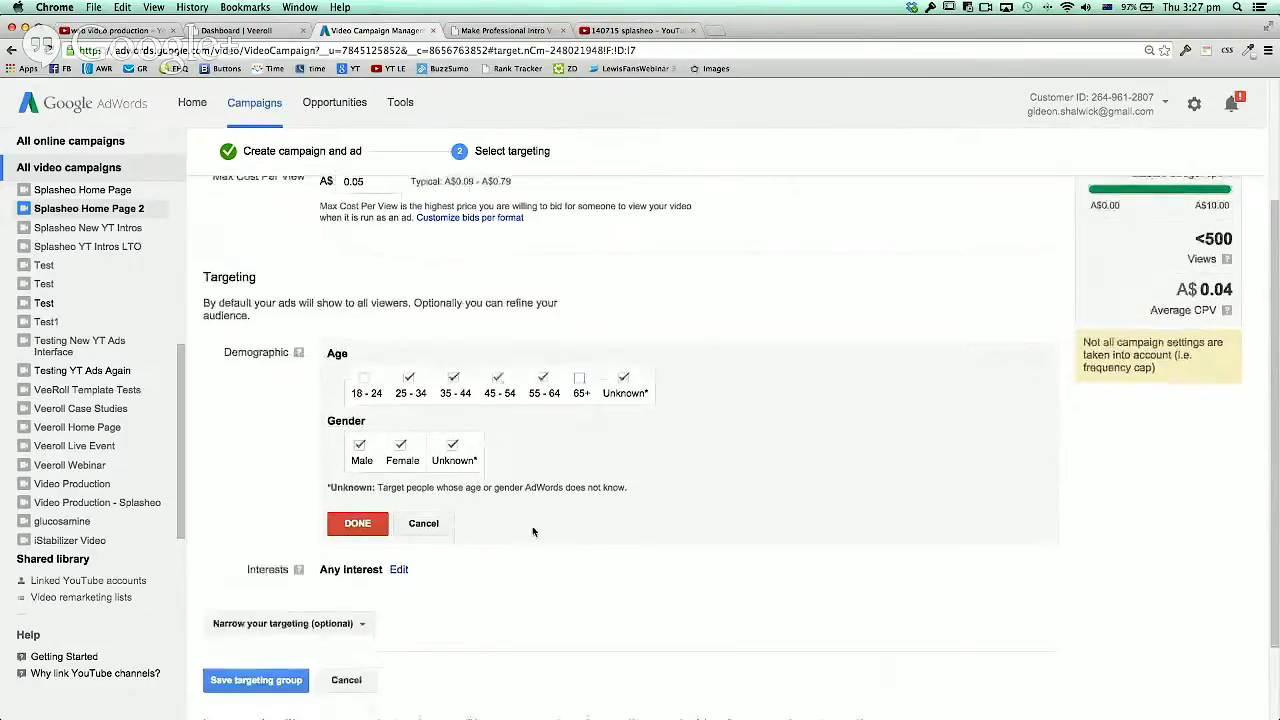
left_click(352, 522)
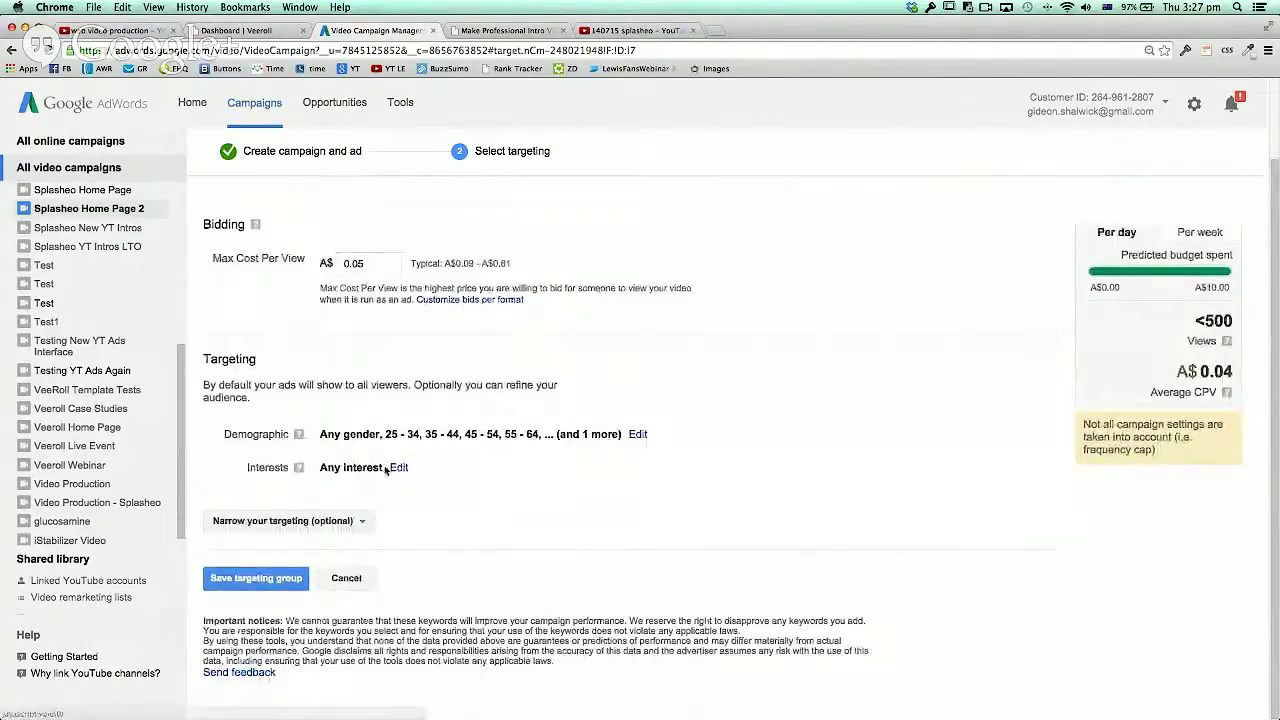
Narrow the targeting group by adding placements as a targeting method for specific videos and websites
left_click(361, 521)
left_click(361, 521)
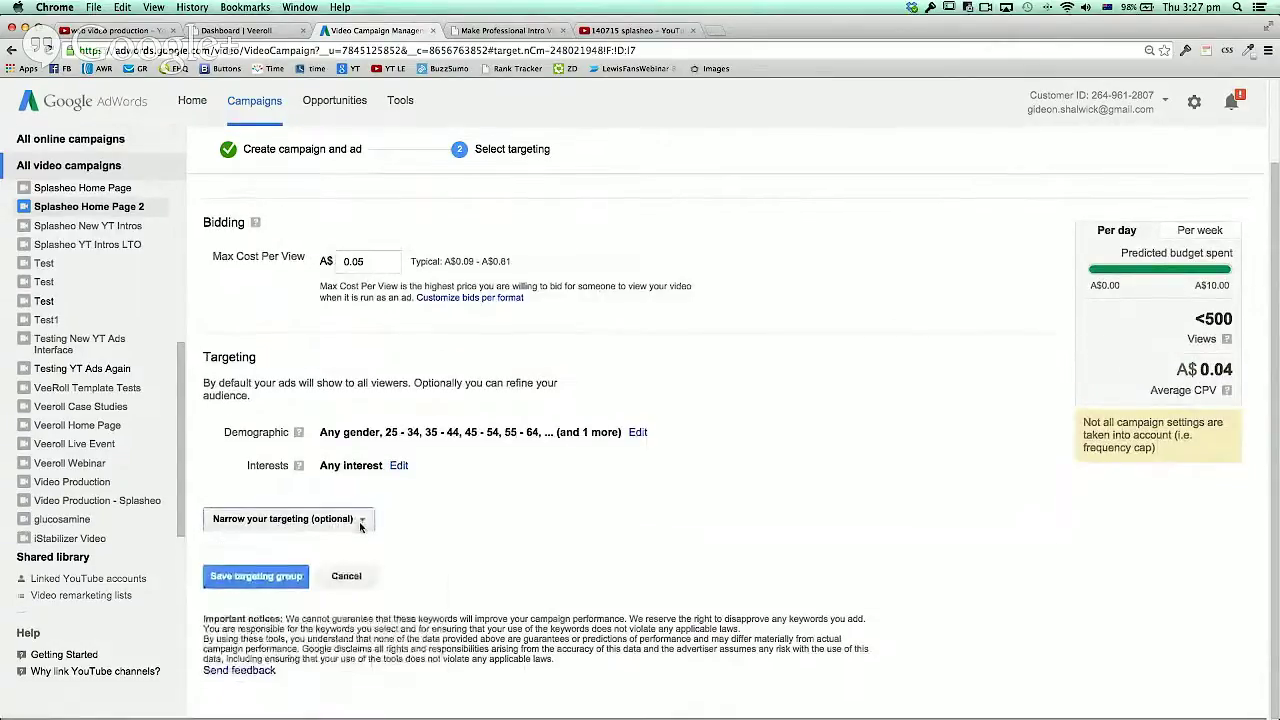
left_click(361, 521)
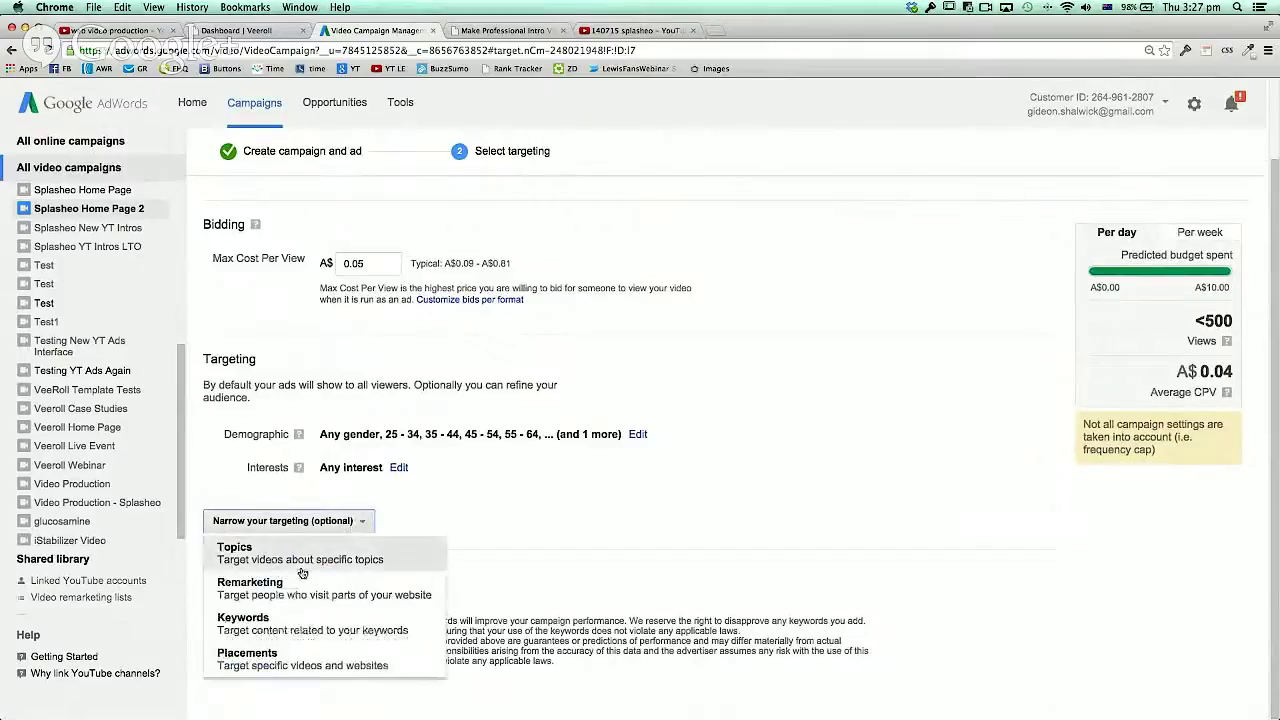
left_click(300, 664)
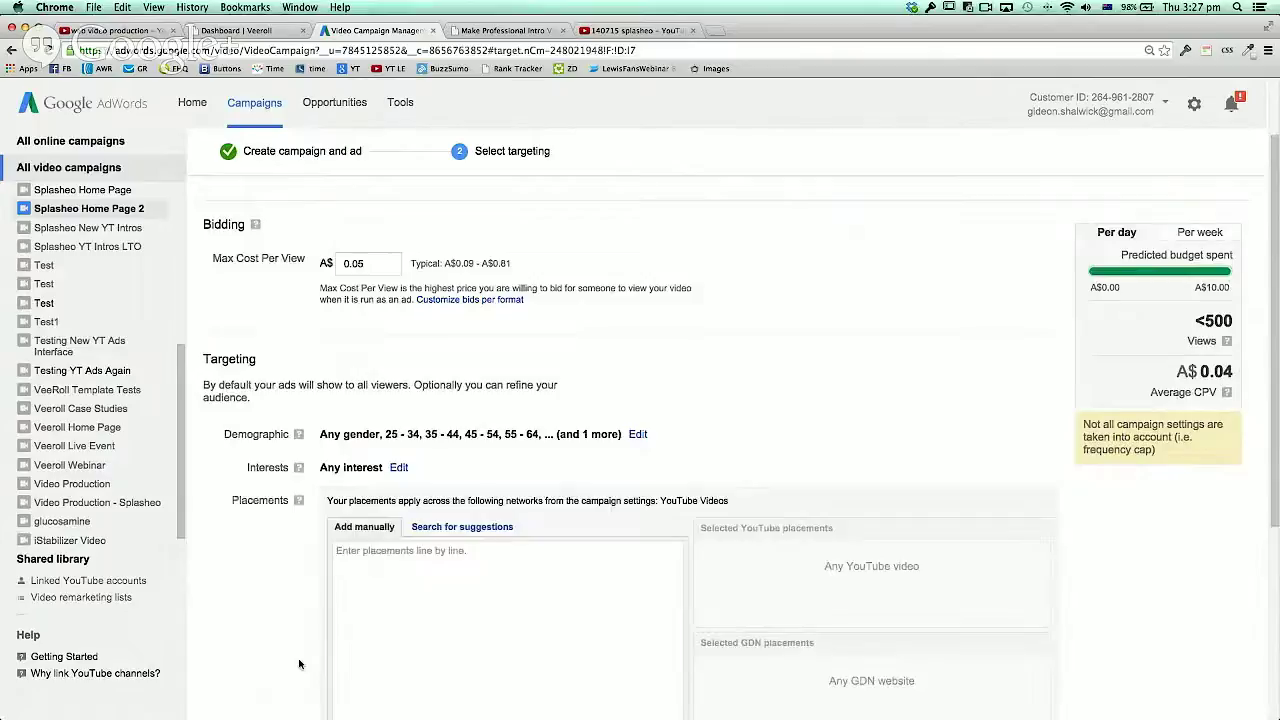
scroll(265, 580, "down", 3)
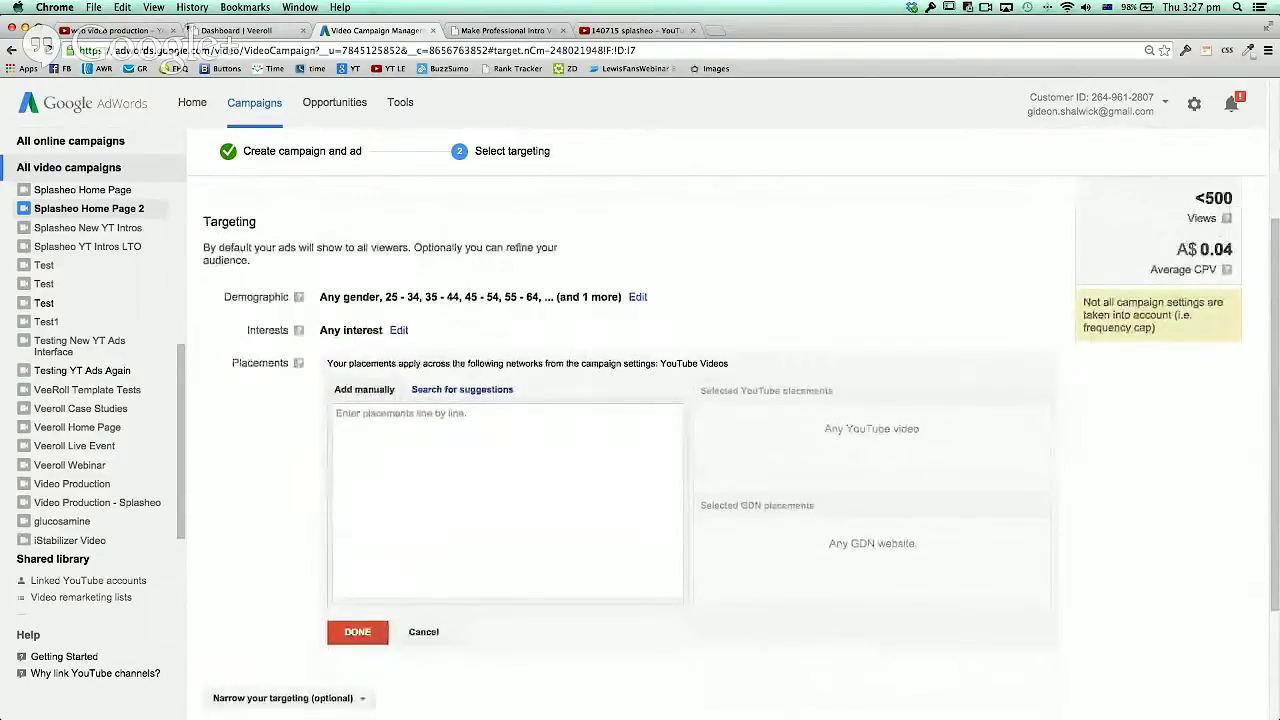
Switch to the Veeroll dashboard and get the links of the Video Production - Videos (100) list
left_click(232, 32)
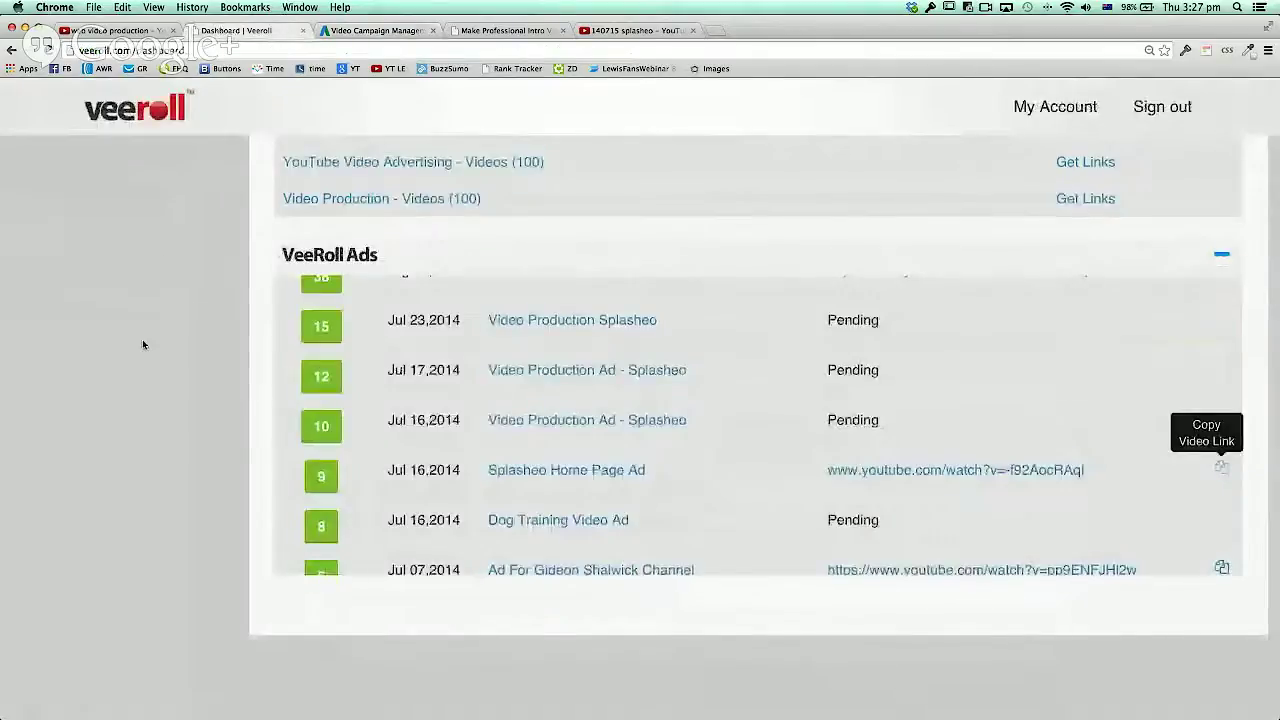
scroll(420, 320, "up", 2)
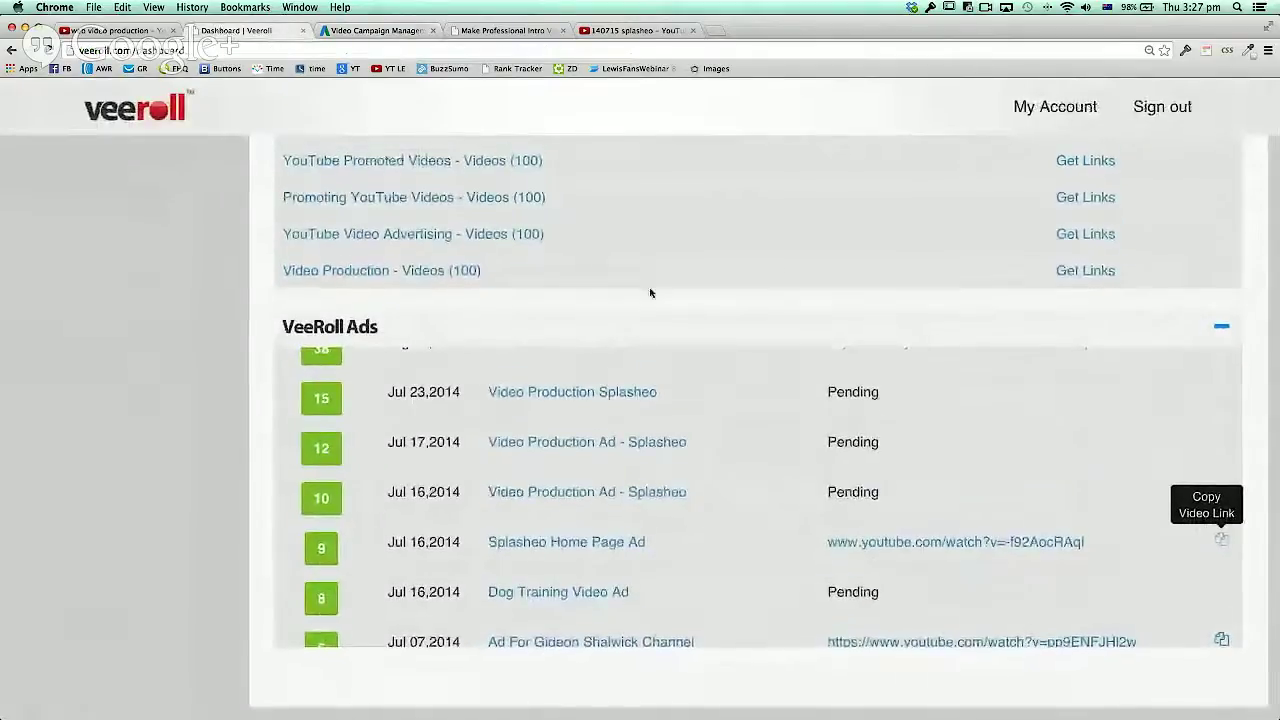
left_click(1091, 278)
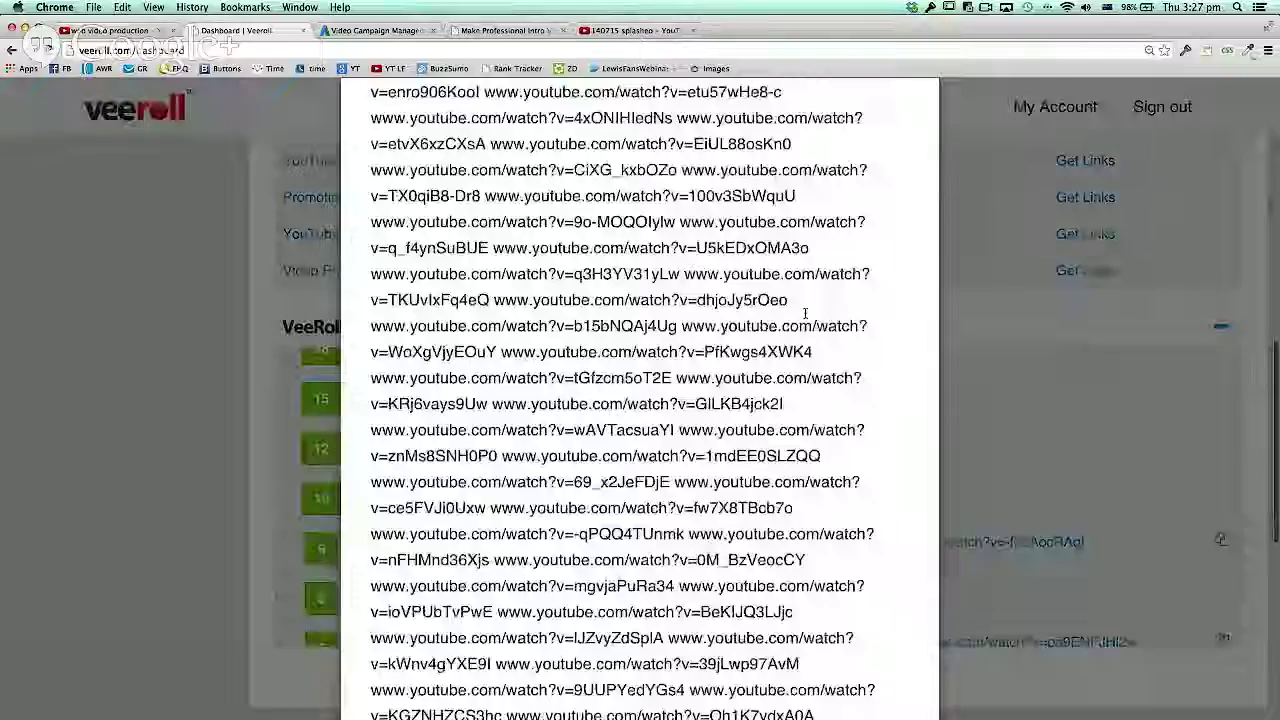
scroll(620, 400, "down", 2)
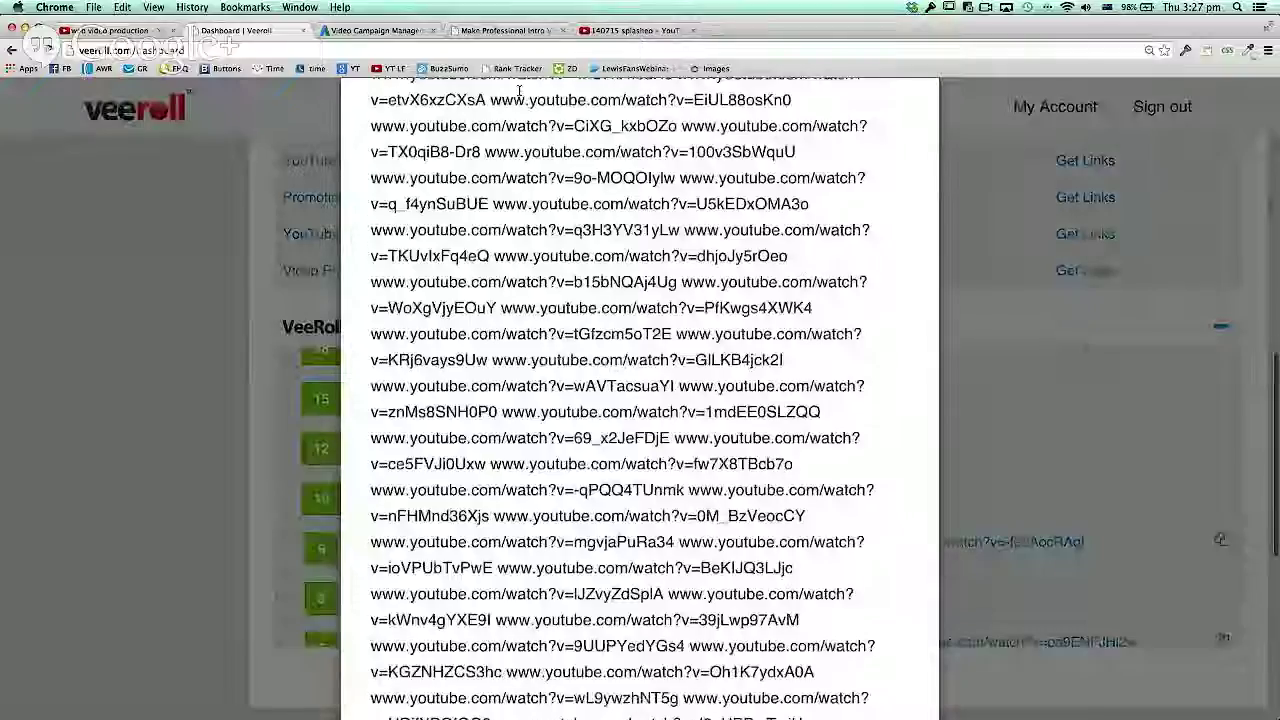
Switch back to AdWords and paste the copied YouTube video links as manual placements
left_click(390, 31)
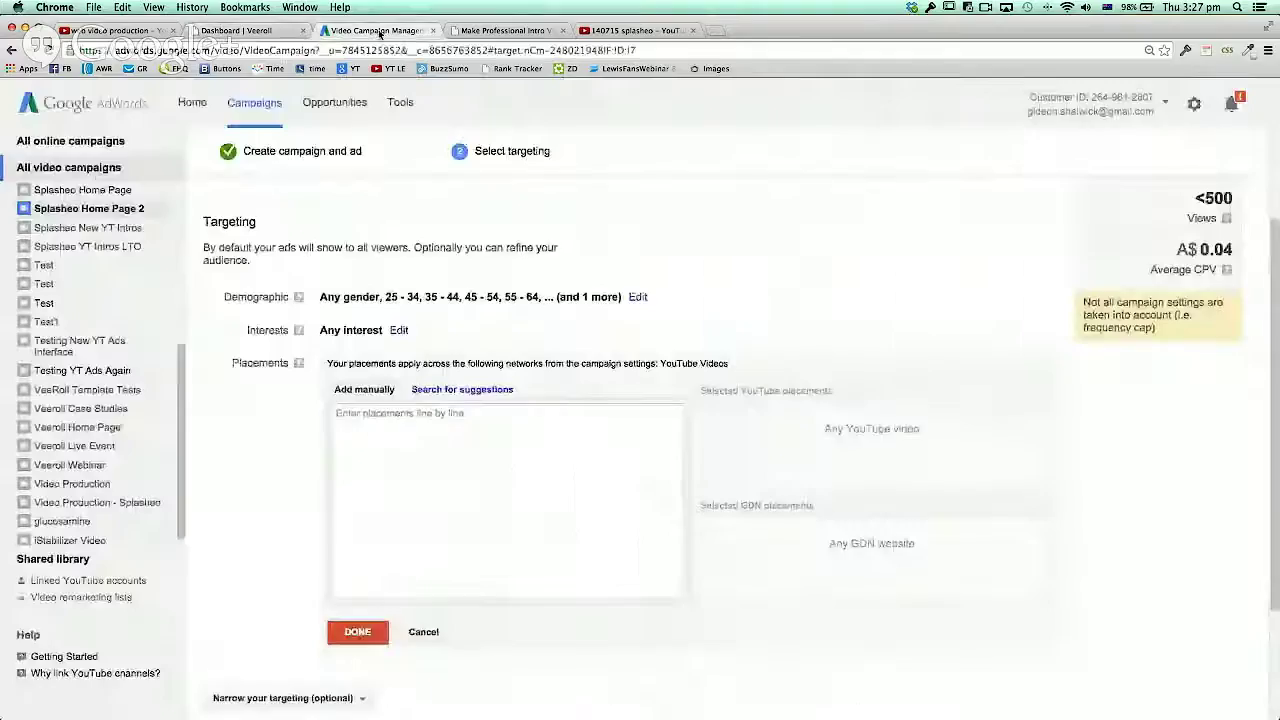
left_click(358, 423)
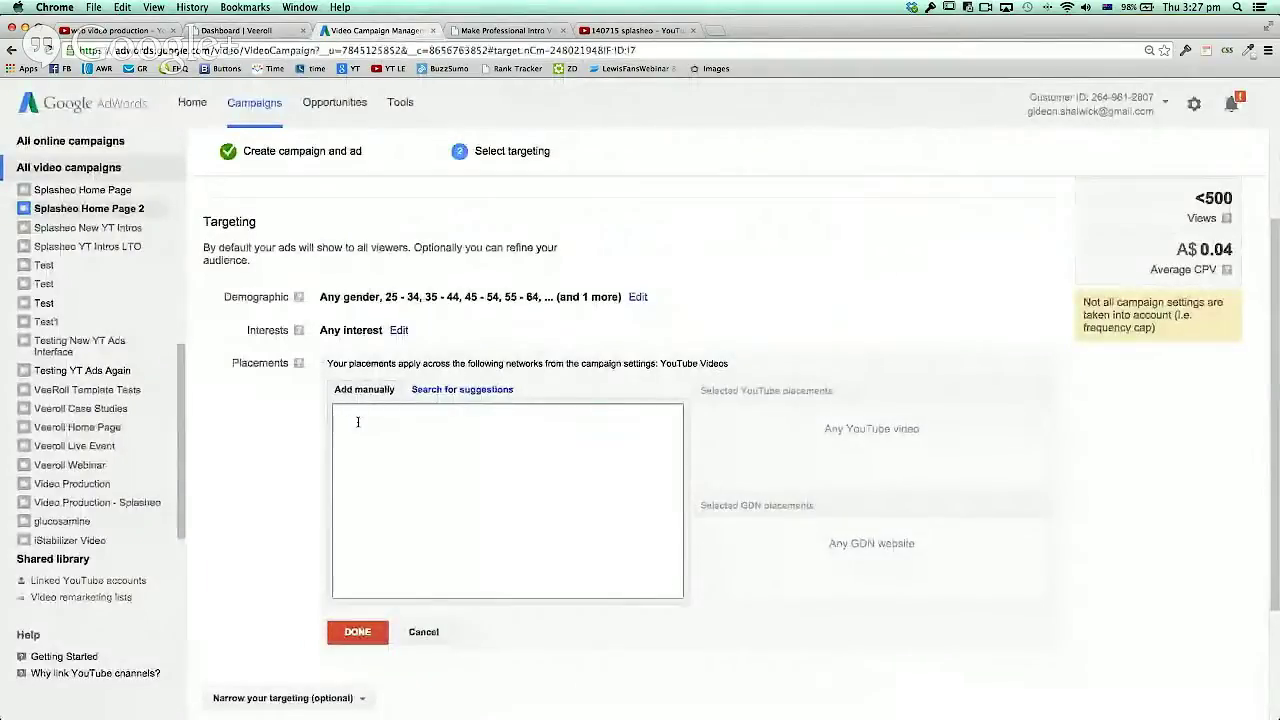
right_click(358, 422)
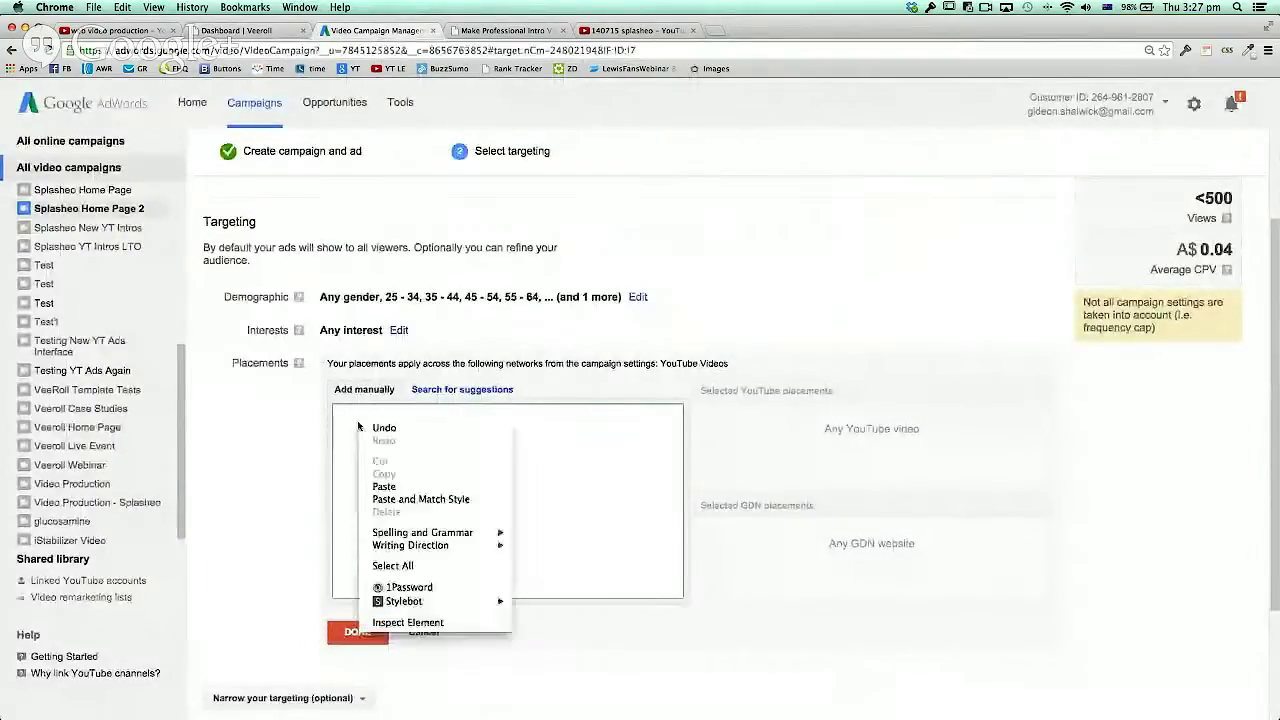
left_click(396, 488)
scroll(547, 503, "up", 10)
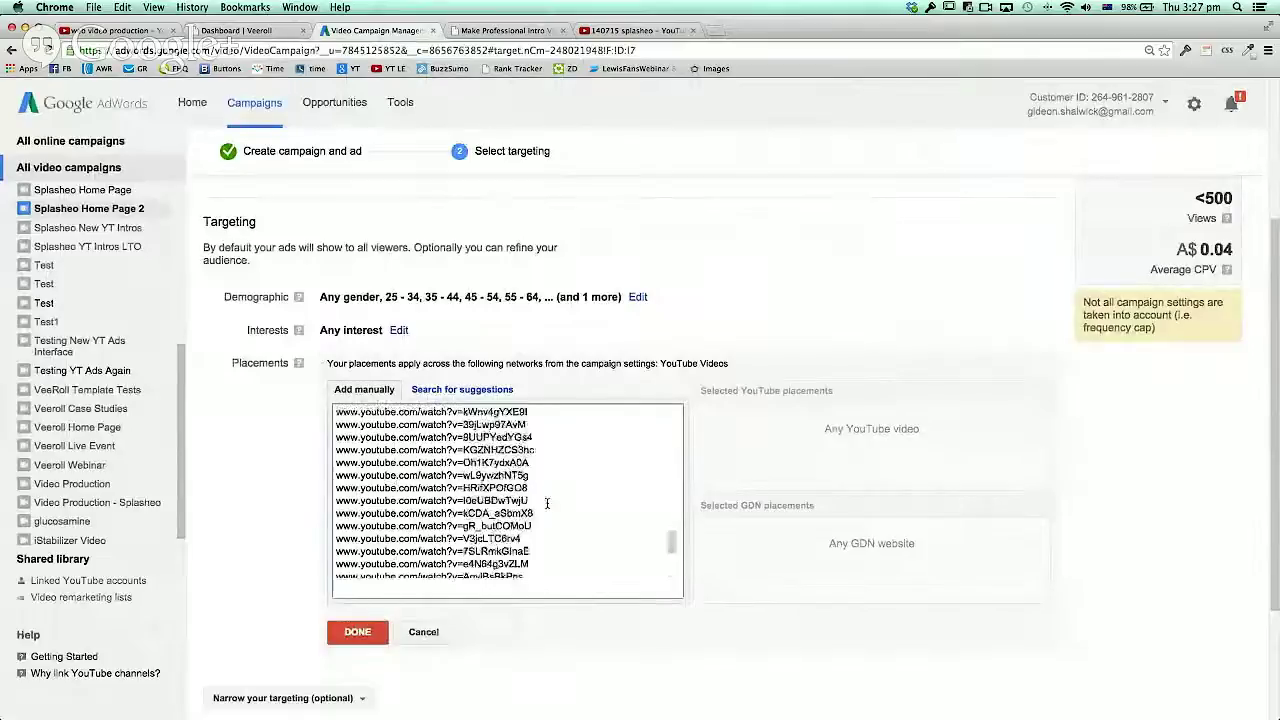
scroll(547, 503, "up", 5)
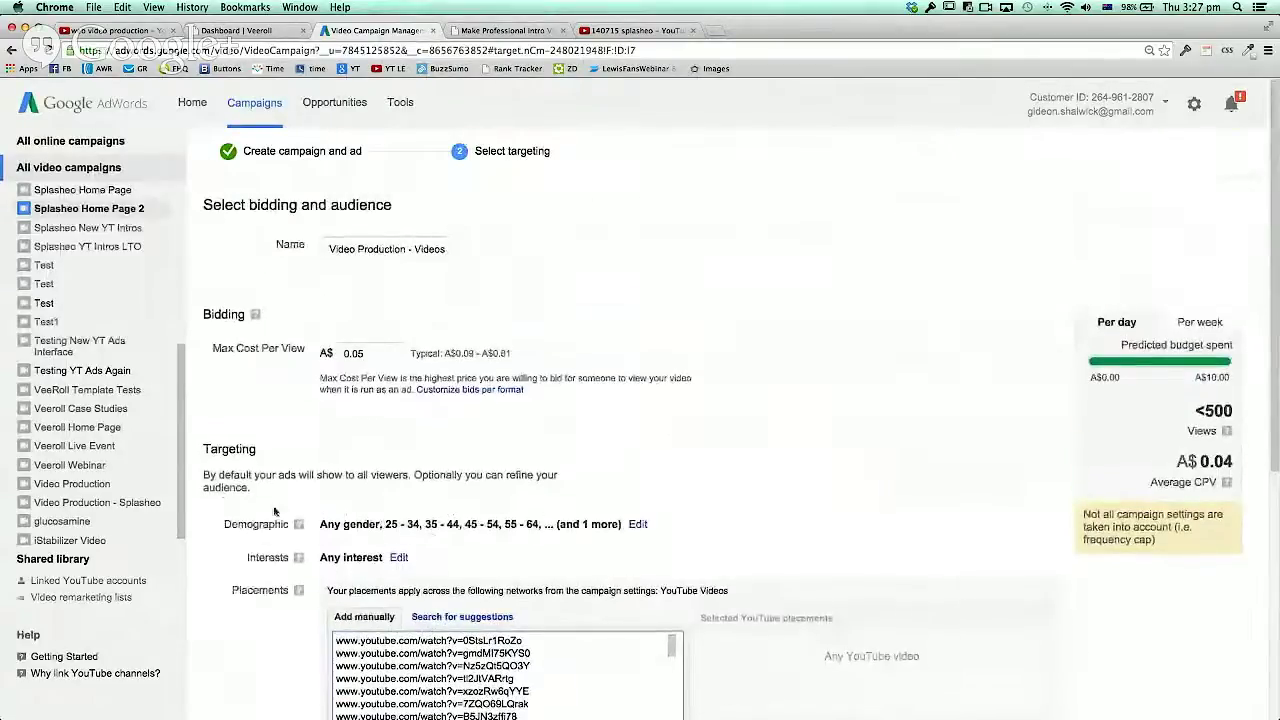
Add all the pasted links to the selected YouTube placements and save the targeting group
scroll(225, 496, "down", 3)
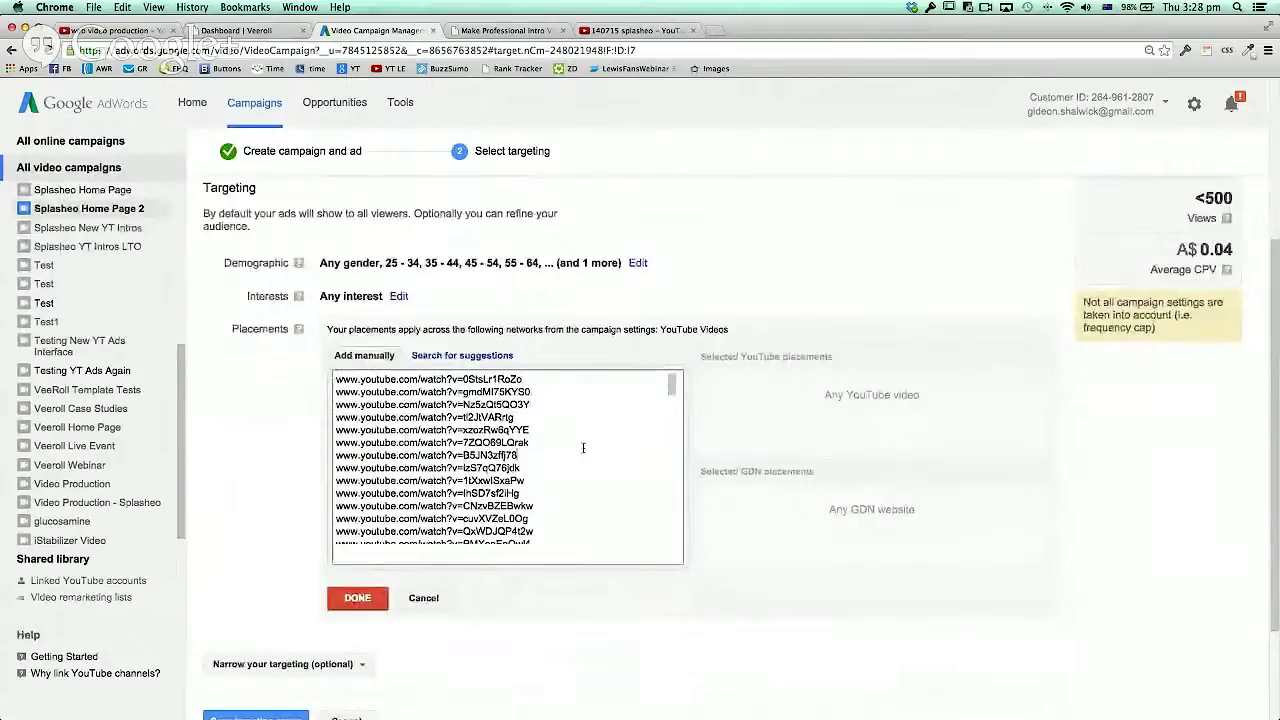
scroll(587, 453, "down", 10)
scroll(587, 453, "down", 6)
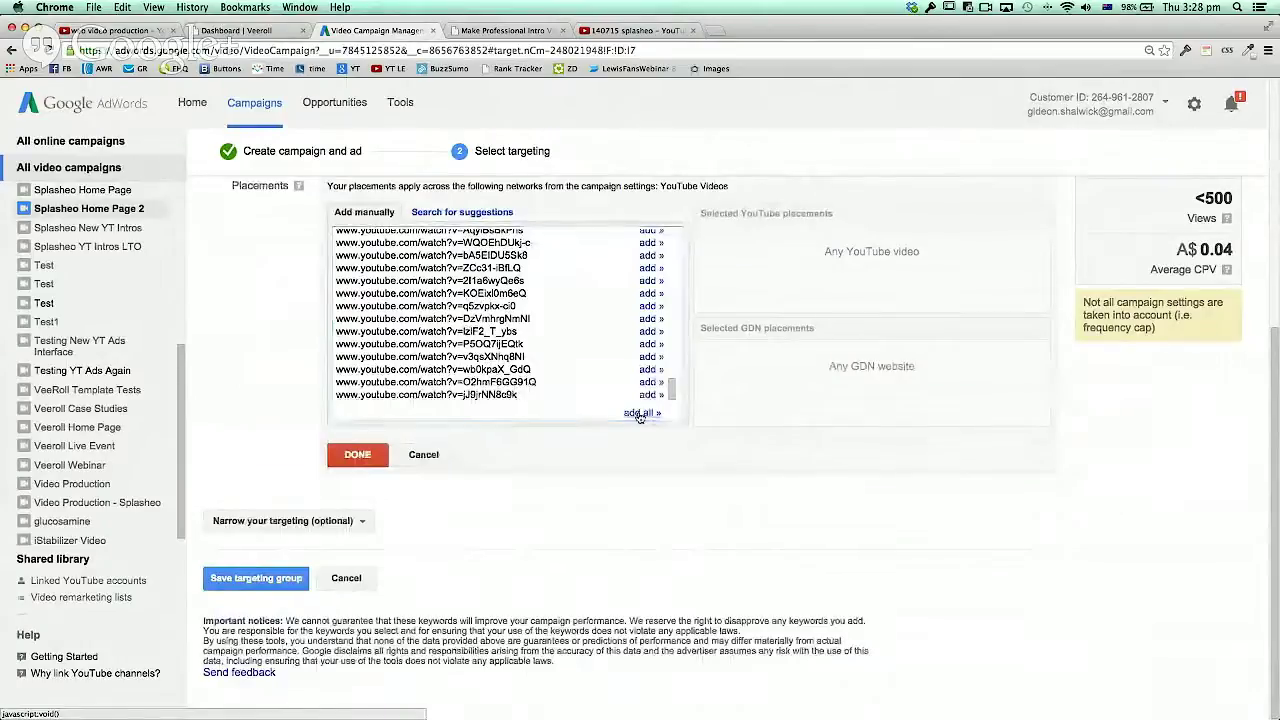
left_click(640, 413)
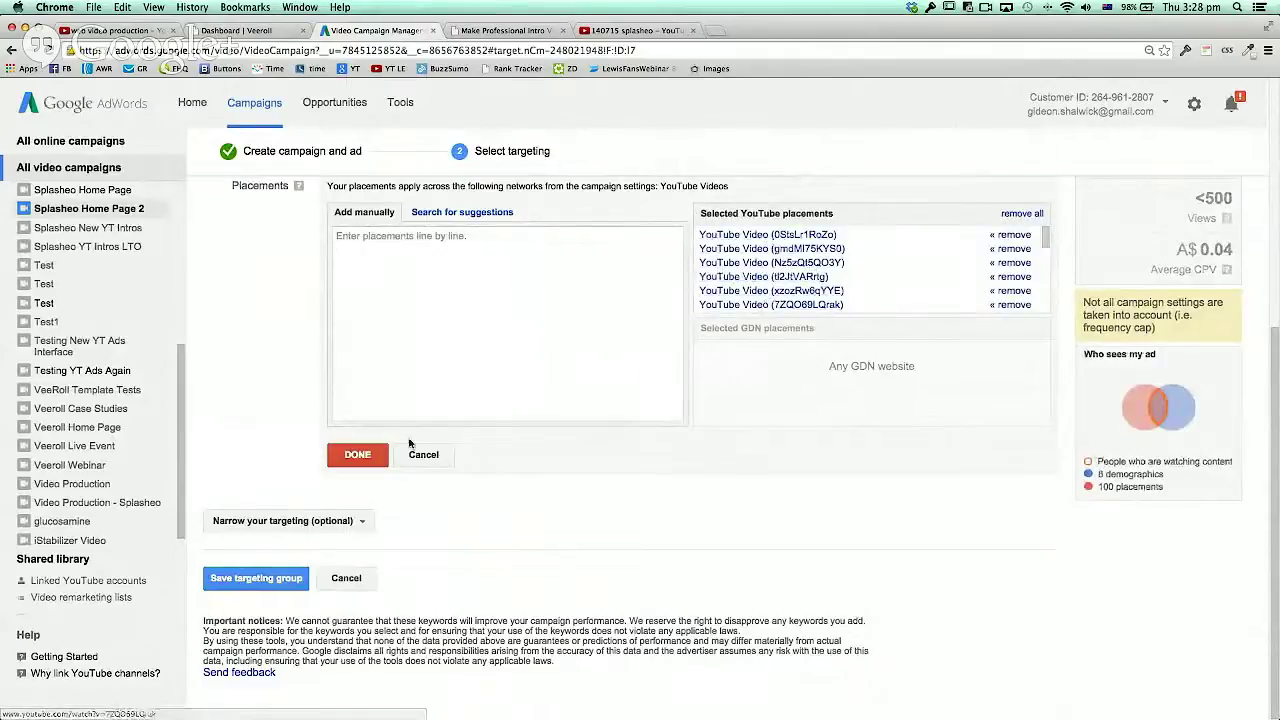
left_click(369, 456)
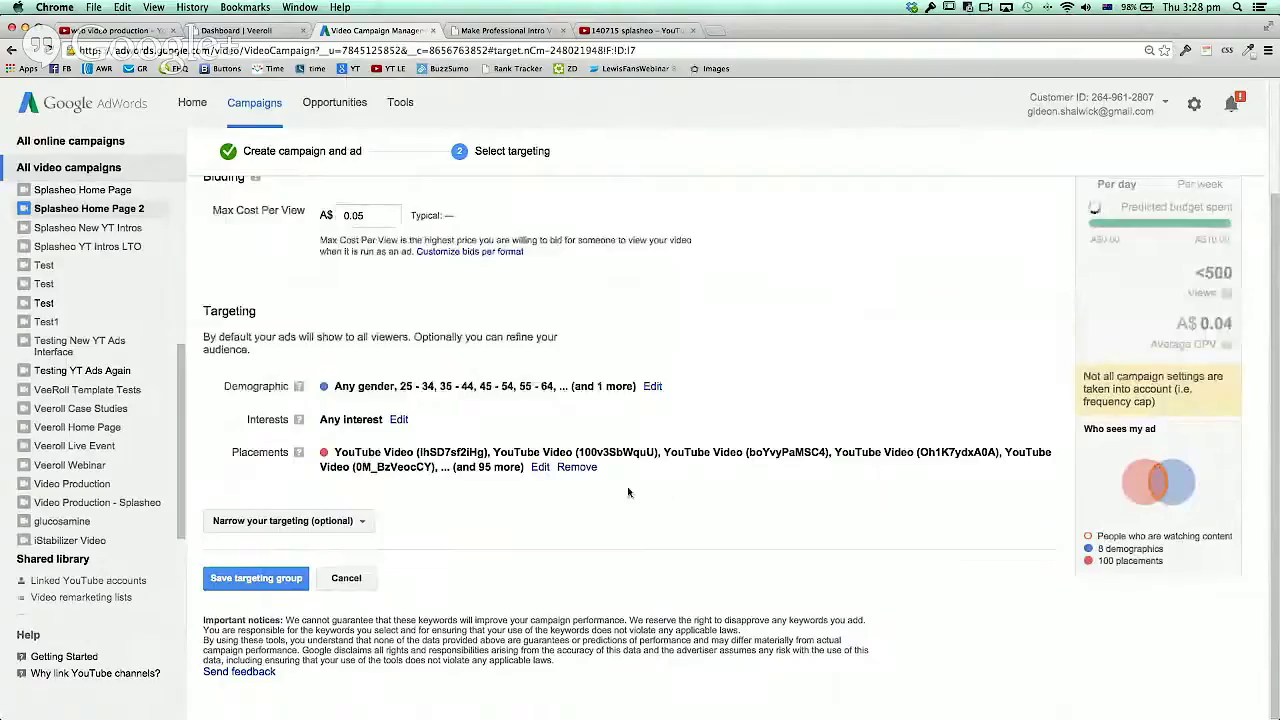
left_click(254, 582)
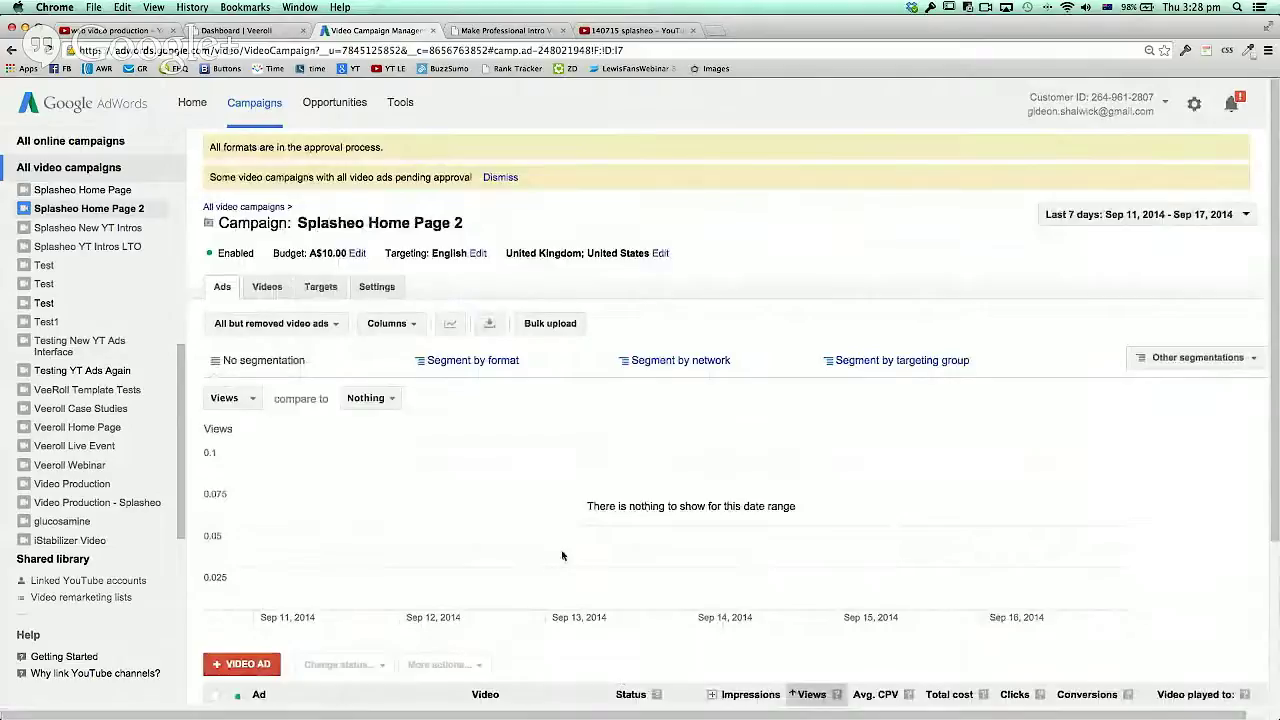
Check the serving and review status of the new video ad in the Splasheo Home Page 2 campaign
scroll(562, 556, "down", 5)
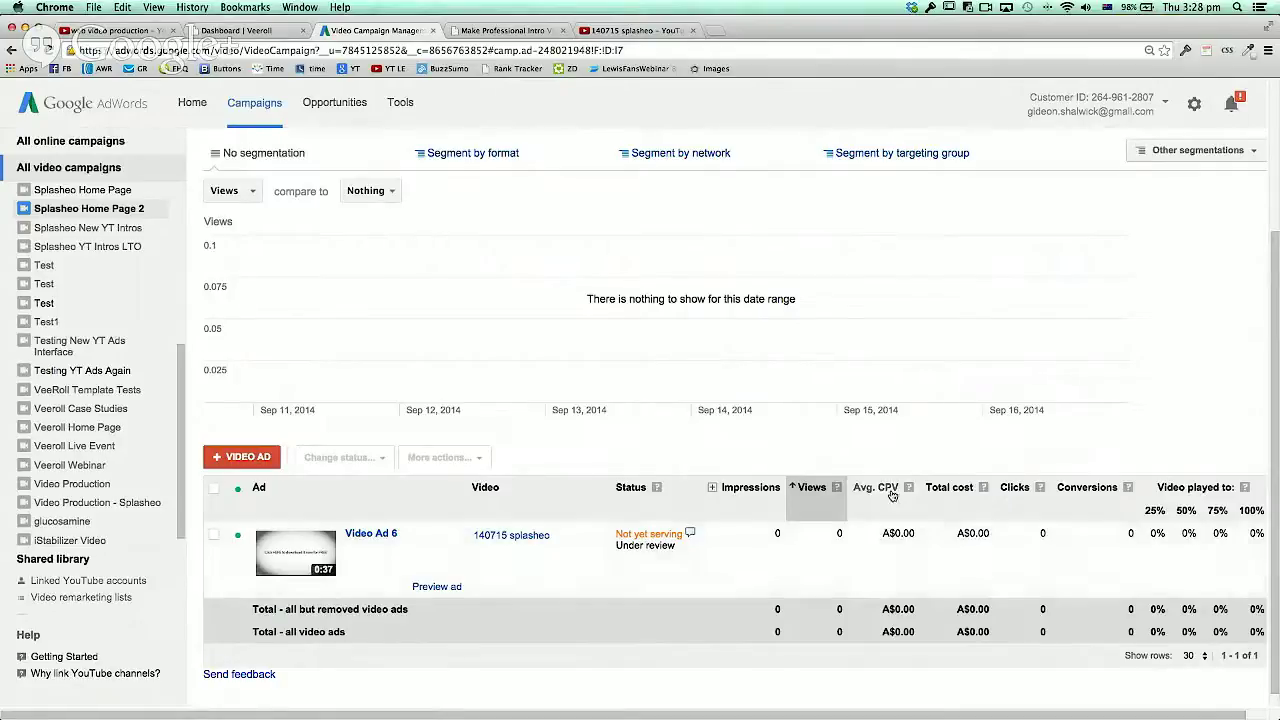
left_click_drag(616, 537, 684, 546)
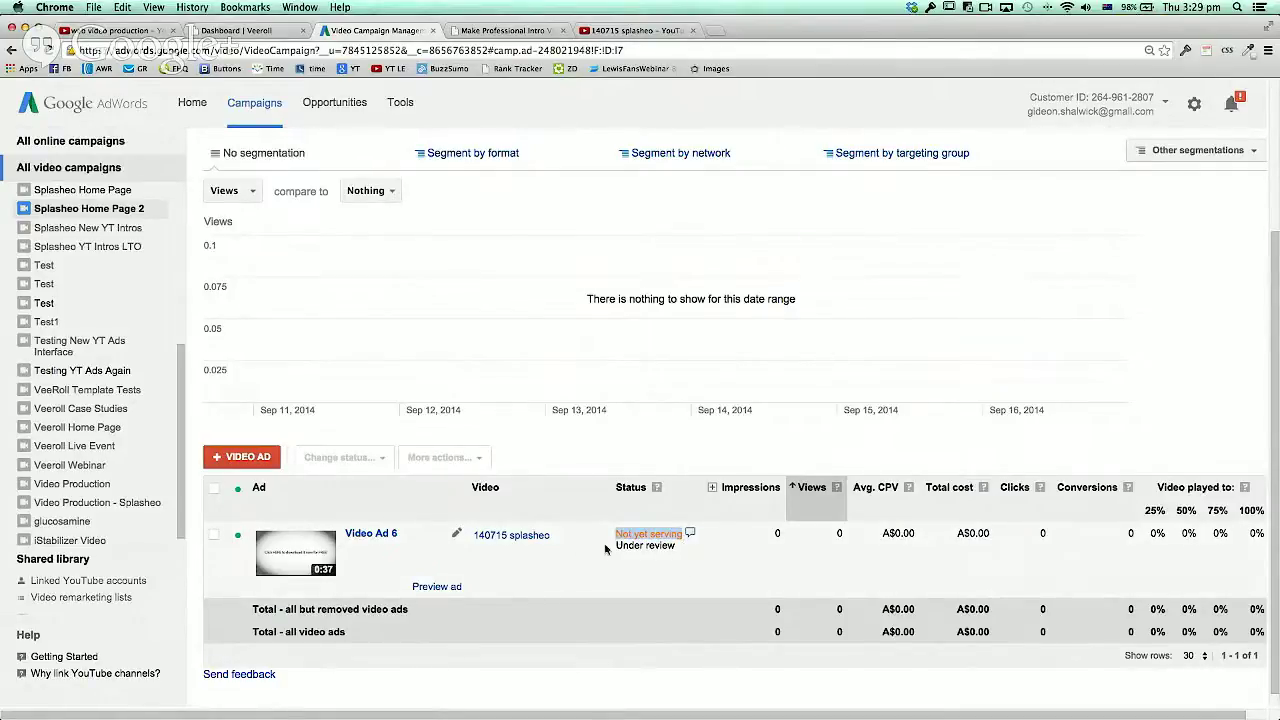
left_click(676, 546)
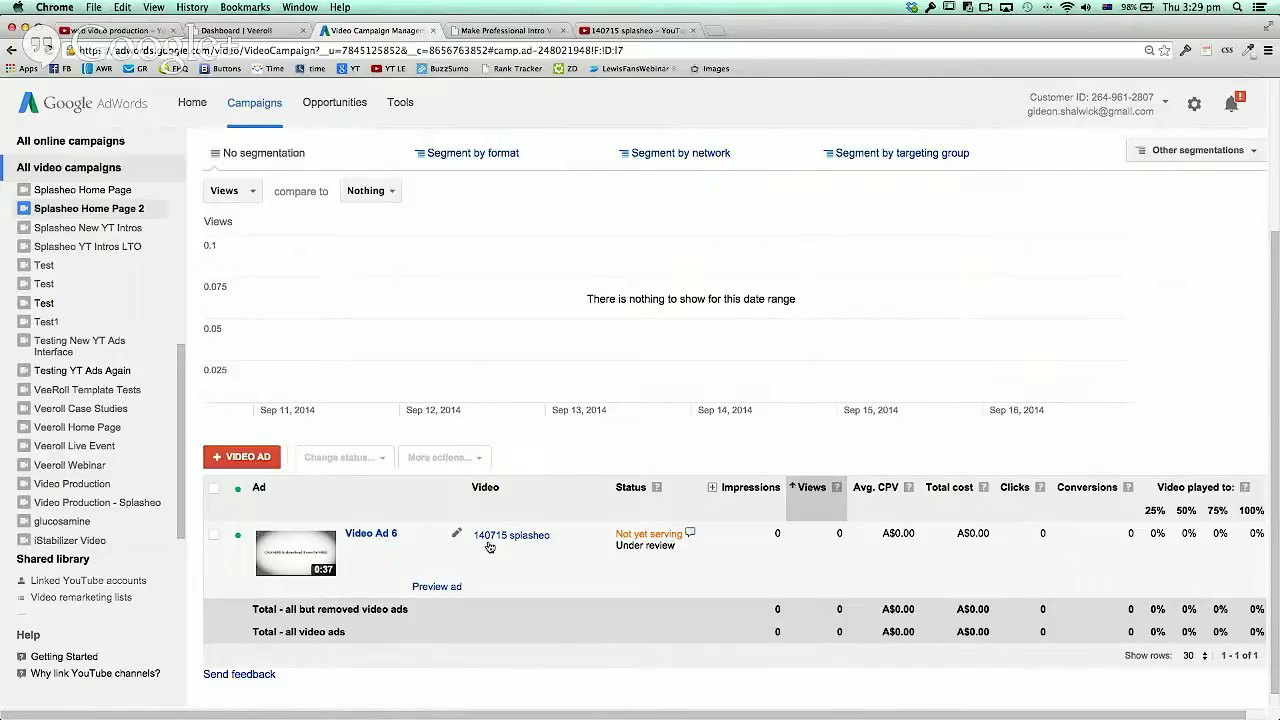
Search Google in a new browser tab for adwords landing page guidelines
left_click(720, 36)
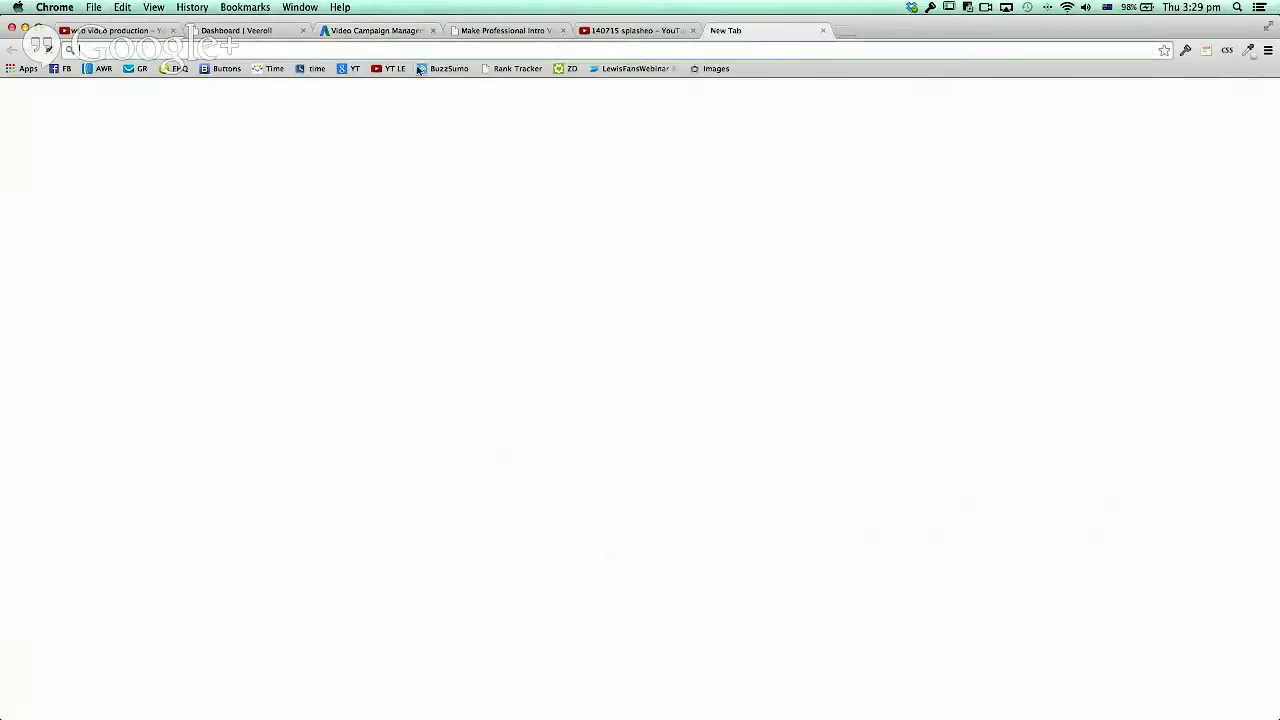
type("goog")
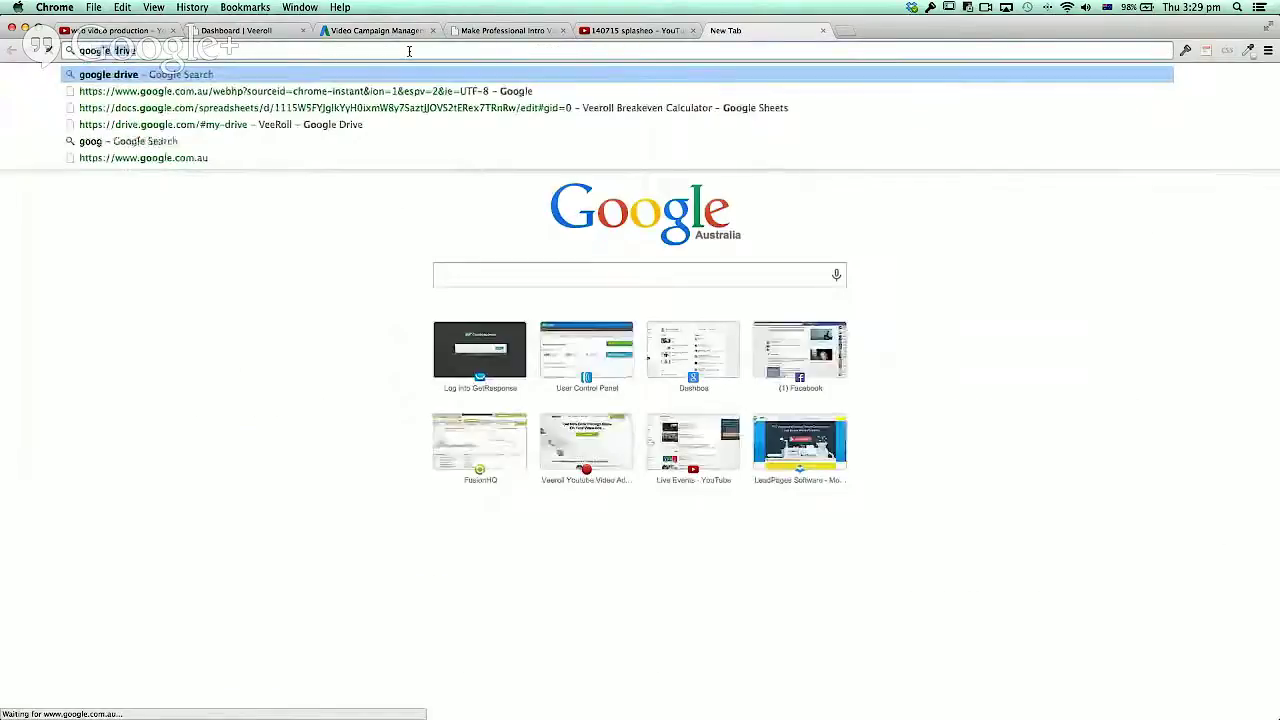
key("BackSpace")
key("BackSpace")
key("BackSpace")
key("BackSpace")
key("BackSpace")
type("adword")
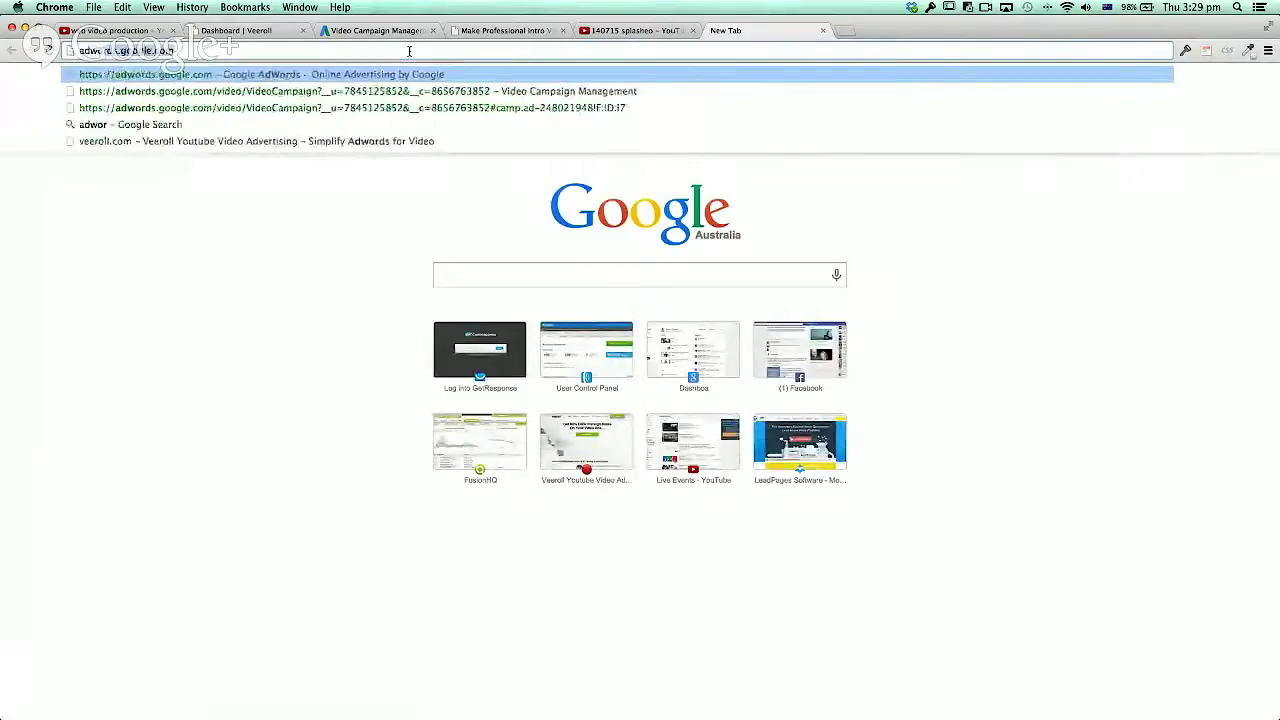
type("s l")
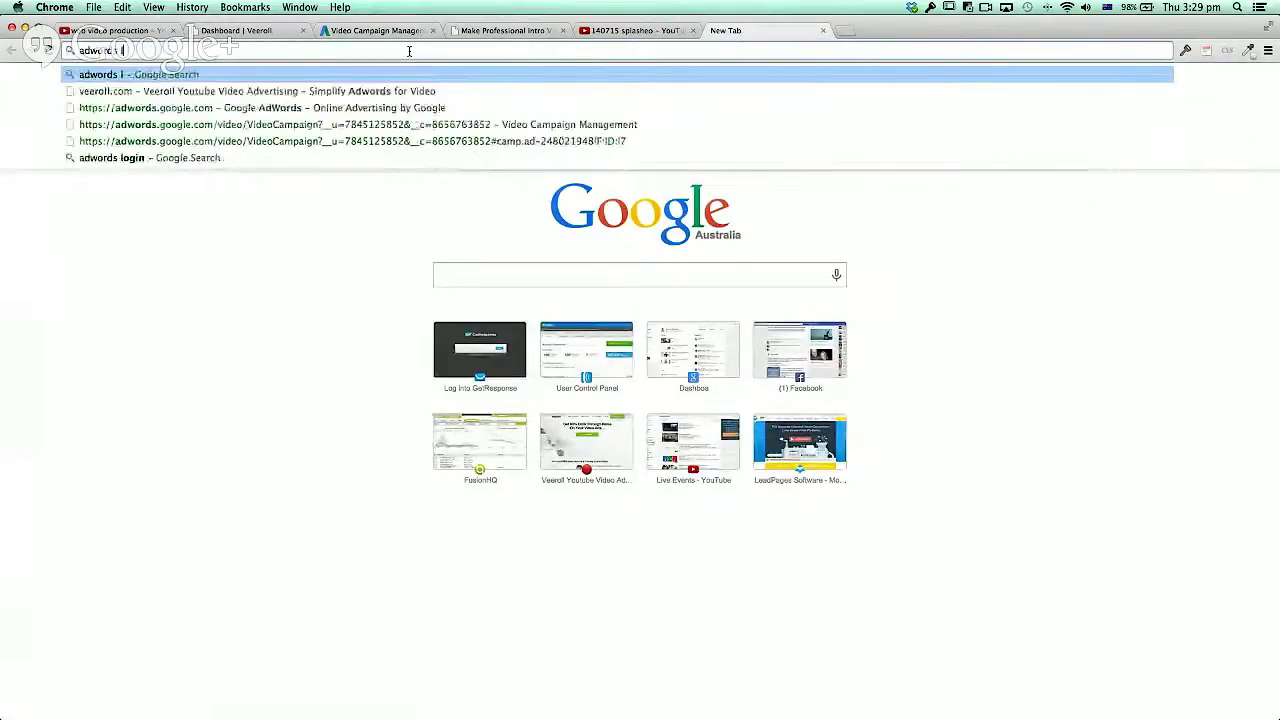
type("anding page")
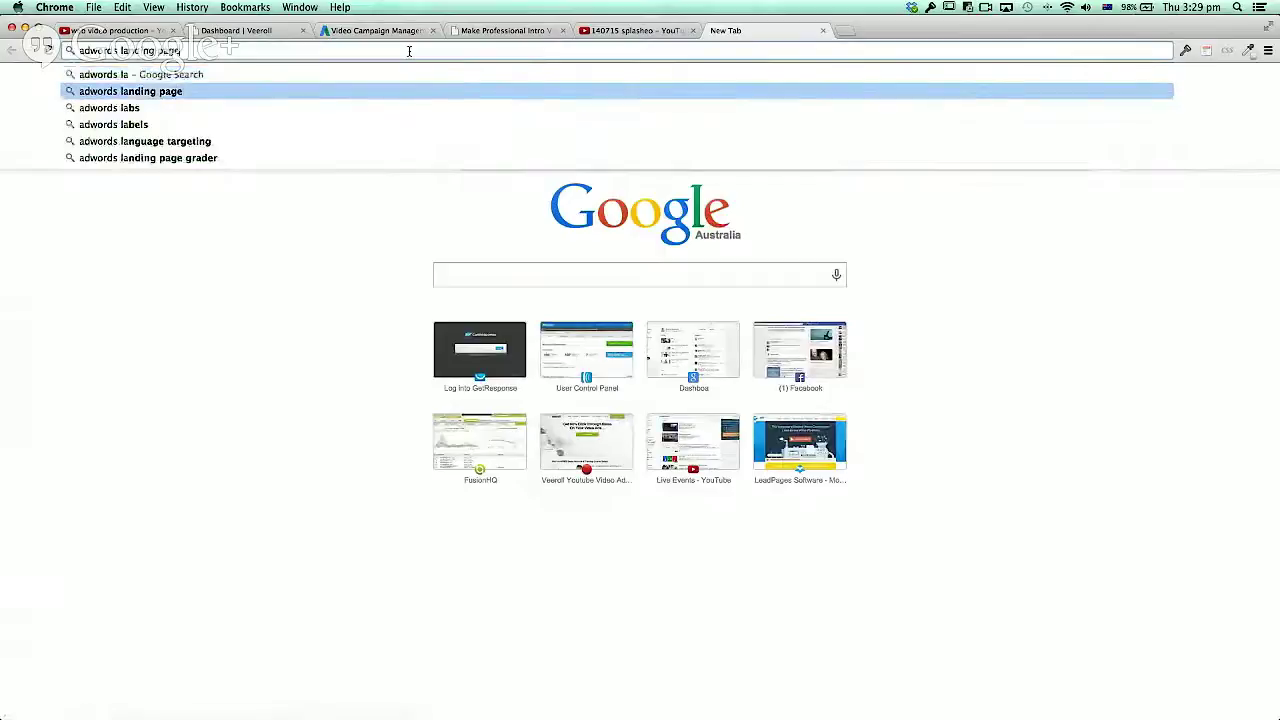
type(" guide")
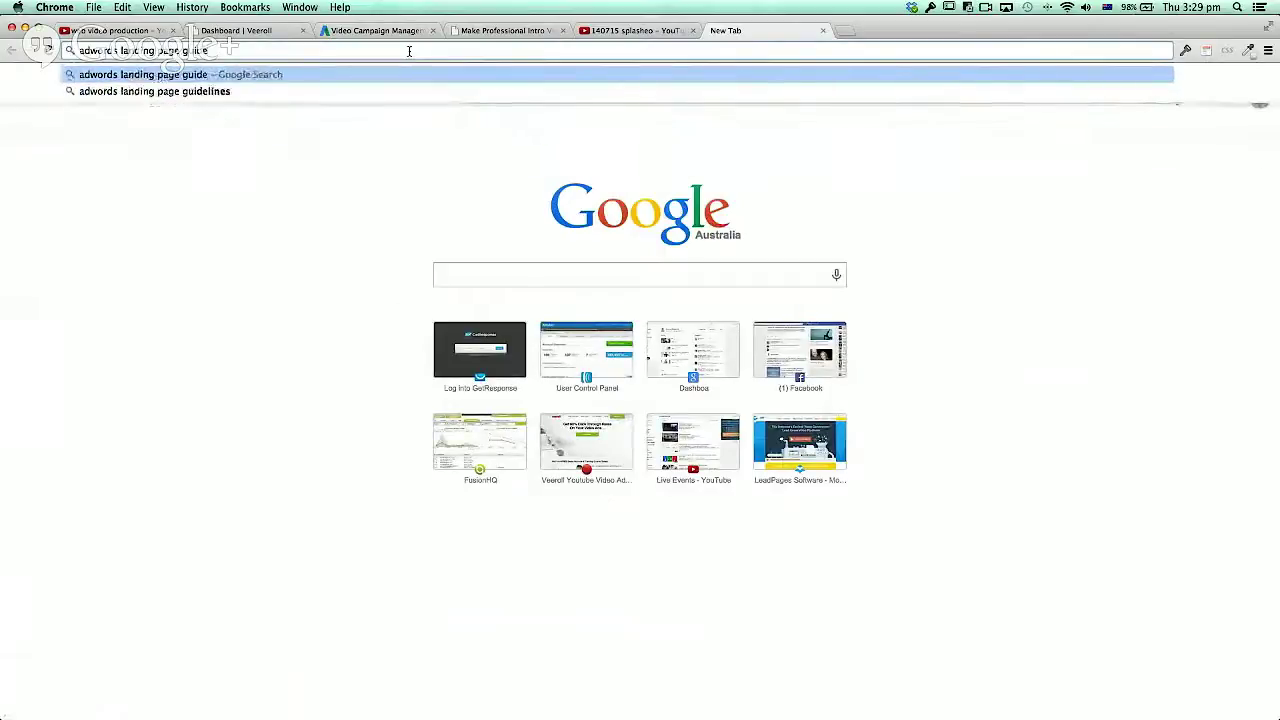
key("Down")
key("Return")
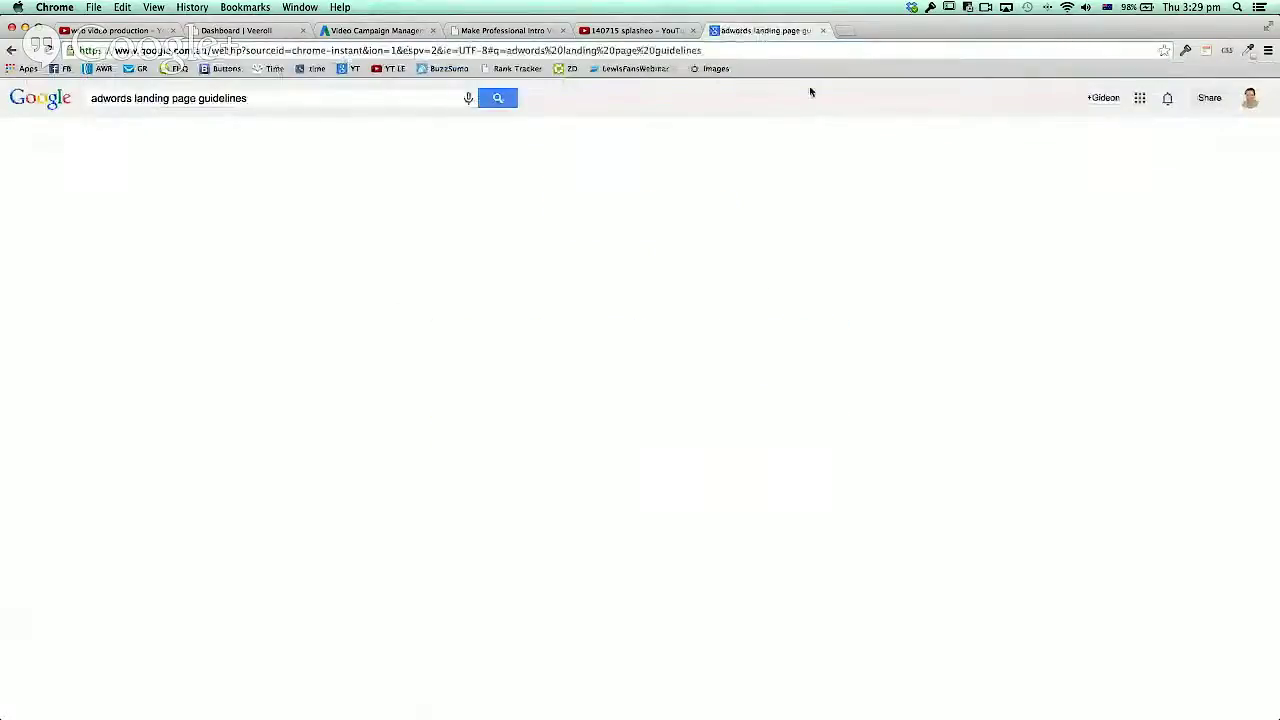
Open the AdWords Help article Understanding landing page experience and skim its guidelines
left_click(150, 418)
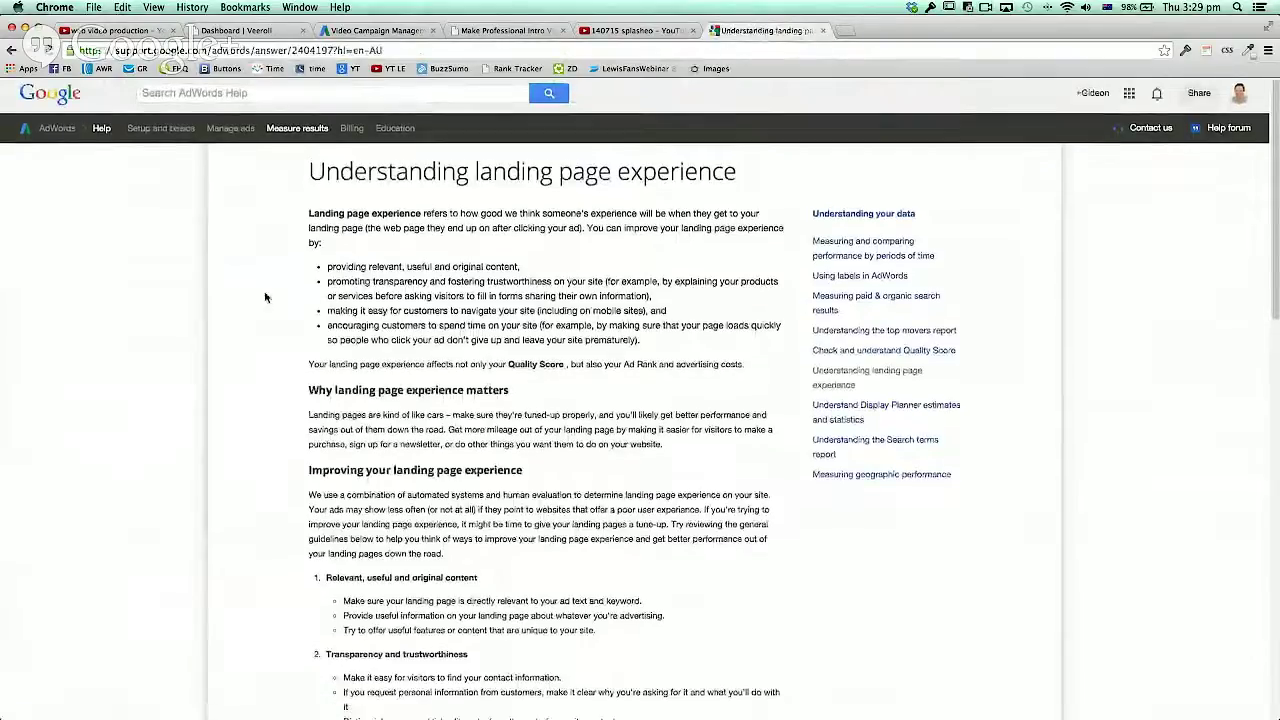
scroll(250, 295, "down", 5)
scroll(265, 297, "up", 5)
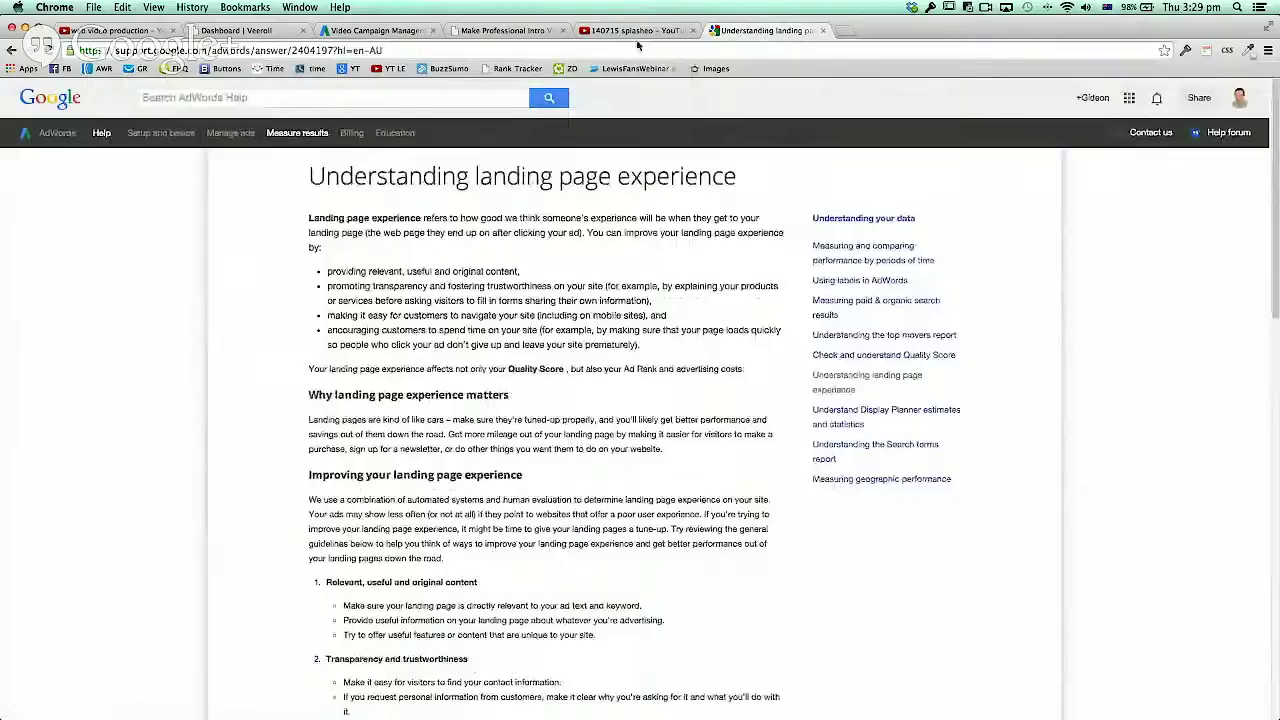
View the Splasheo landing page in its open tab and return to the AdWords campaign overview
key("super+2")
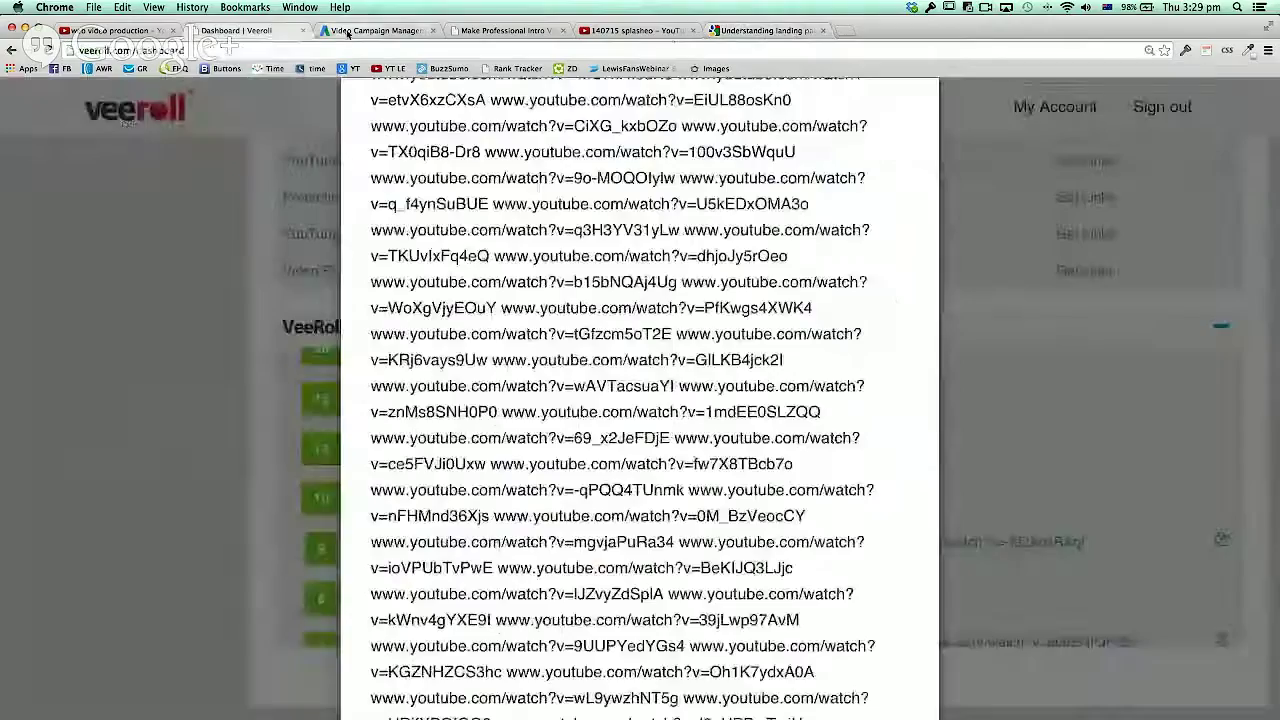
key("super+3")
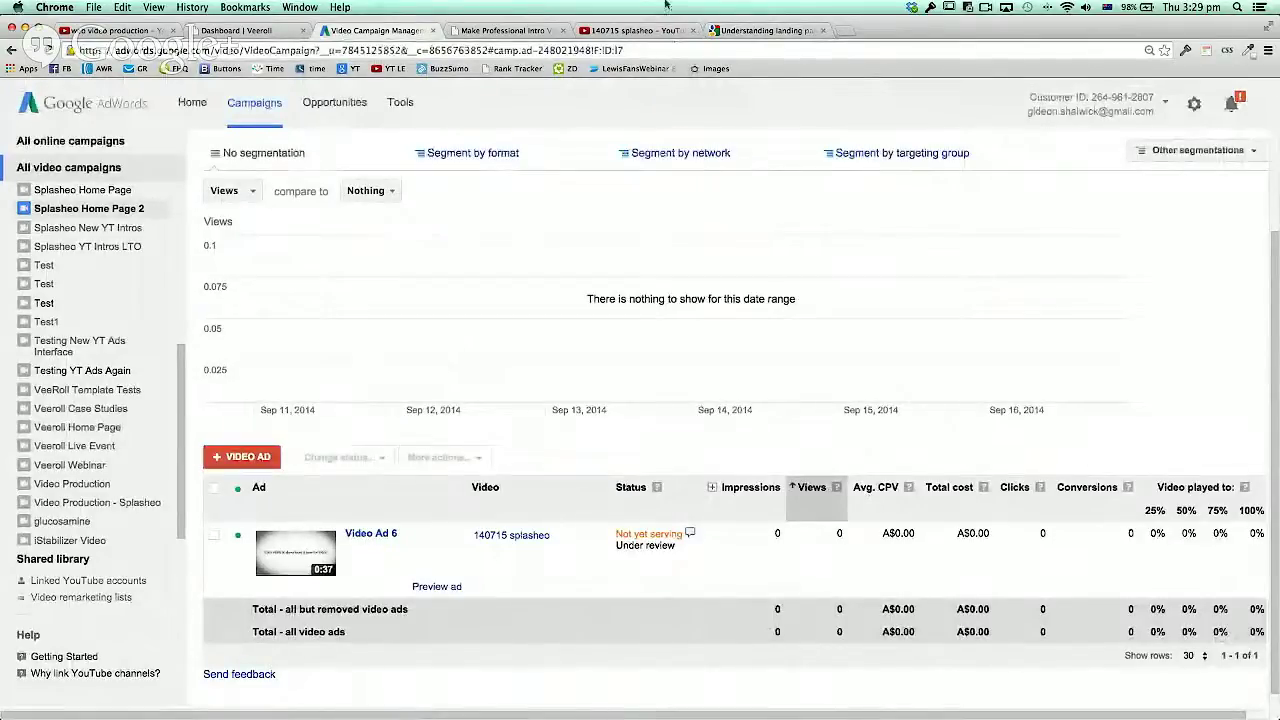
left_click(492, 30)
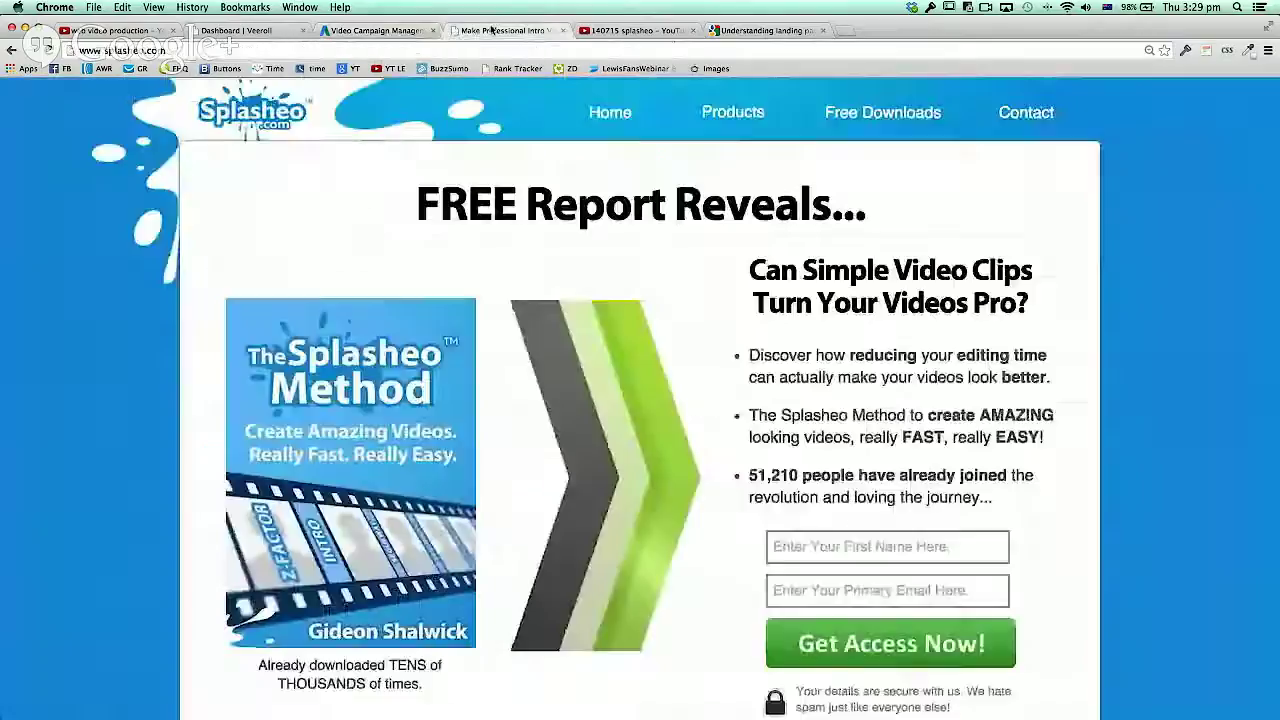
left_click(372, 31)
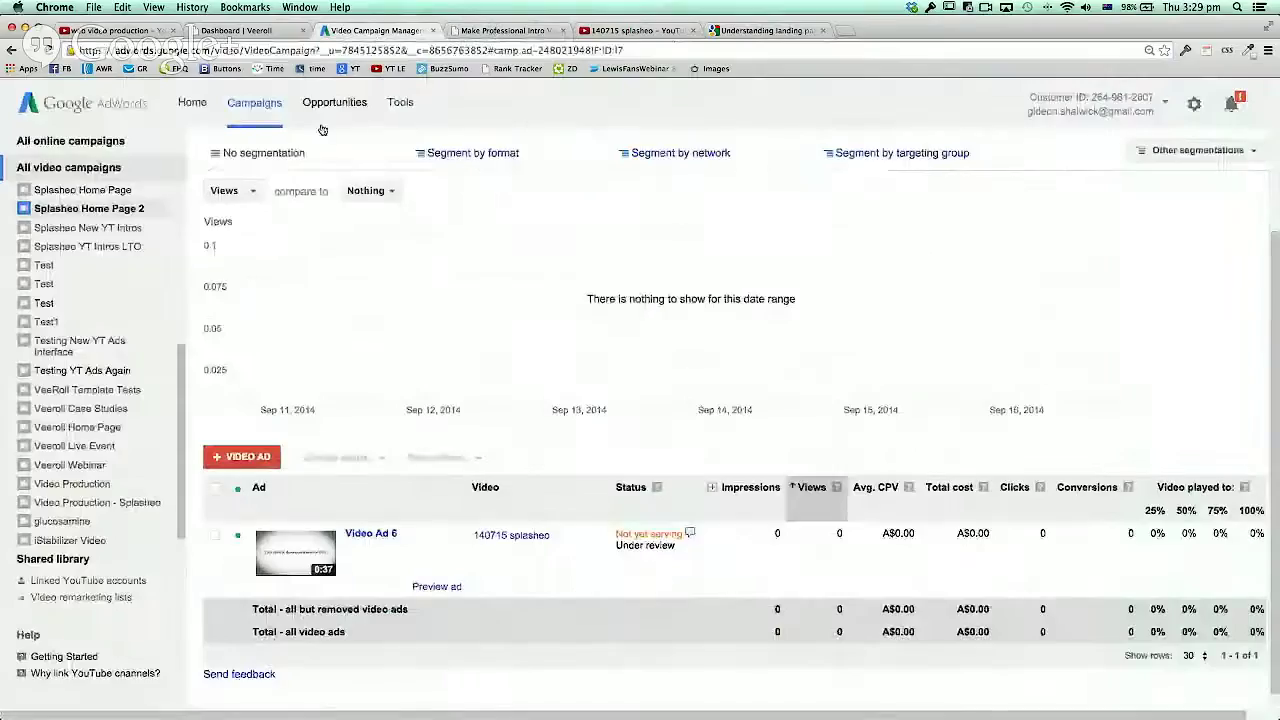